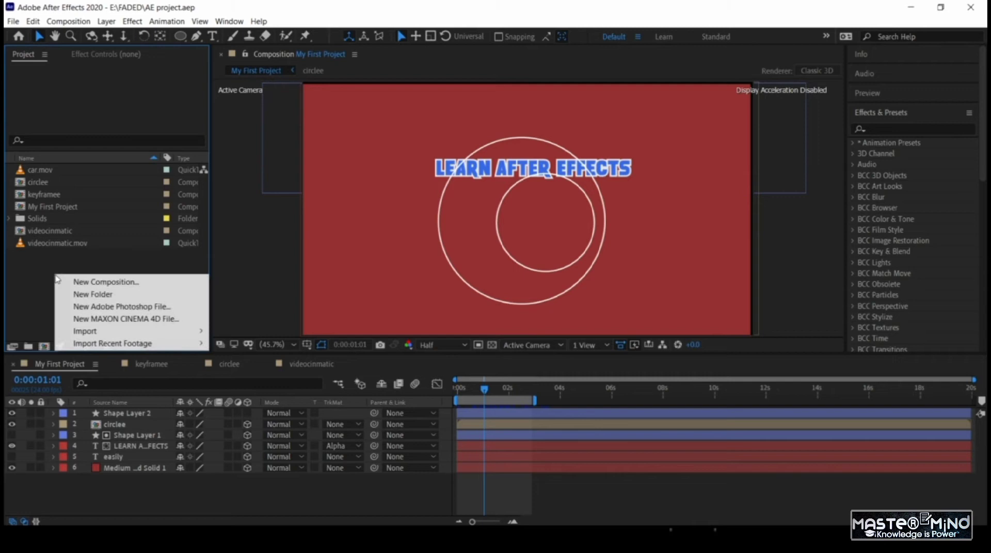
{"action": "mouse_move", "coordinate": [93, 331]}
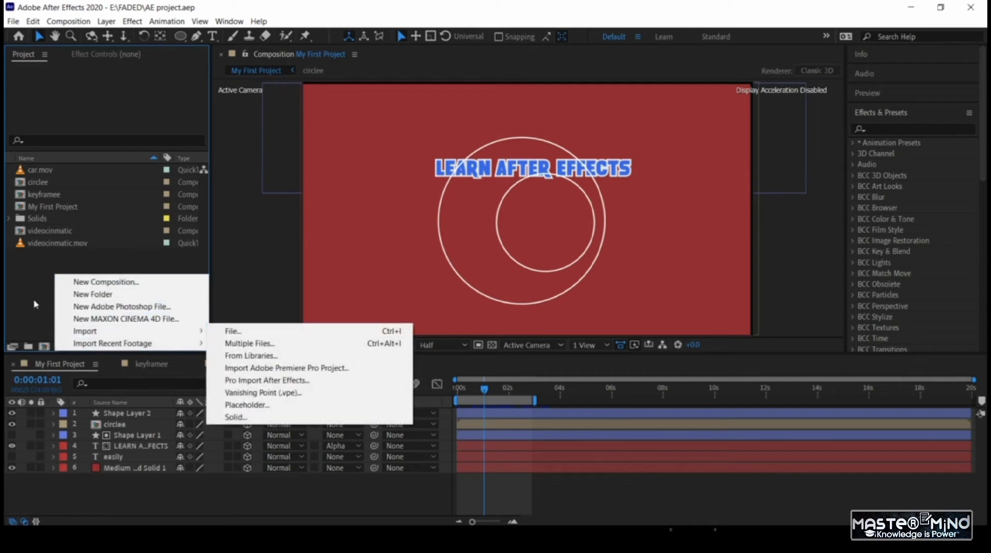
{"action": "right_click", "coordinate": [32, 282]}
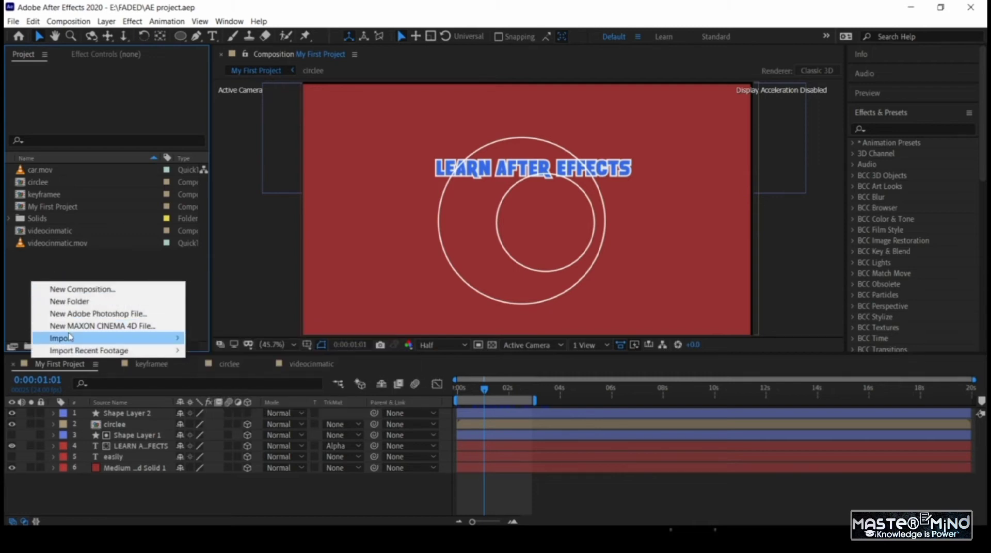
{"action": "mouse_move", "coordinate": [71, 338]}
{"action": "left_click", "coordinate": [206, 339]}
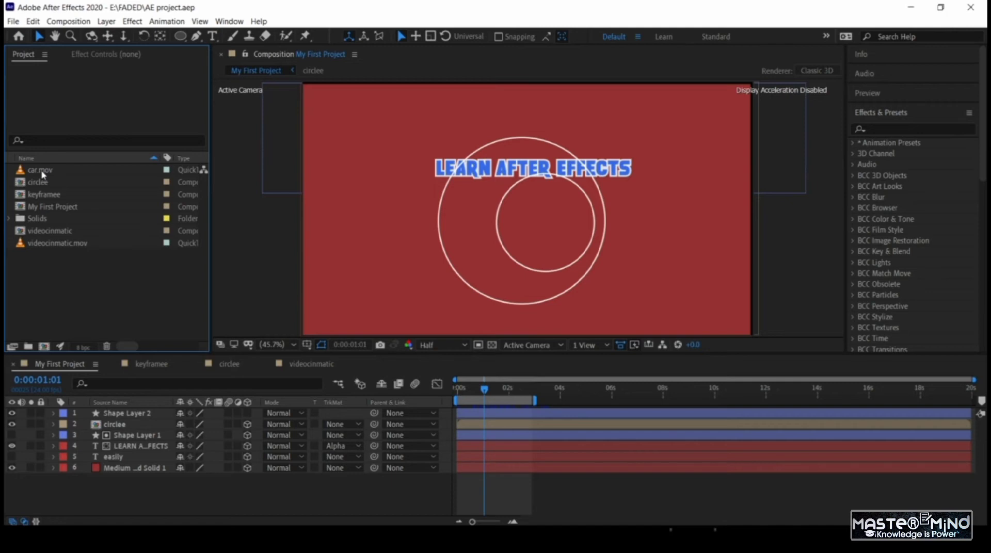
Create a new composition from the car.mov footage and preview it, moving the current time to 0:00:08:00.
{"action": "left_click", "coordinate": [42, 172]}
{"action": "right_click", "coordinate": [43, 176]}
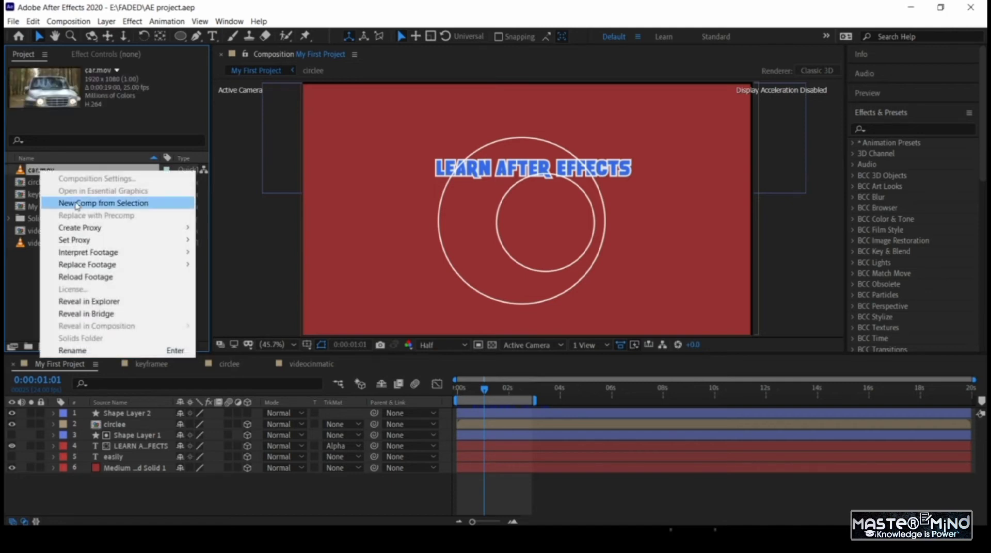
{"action": "mouse_move", "coordinate": [98, 243]}
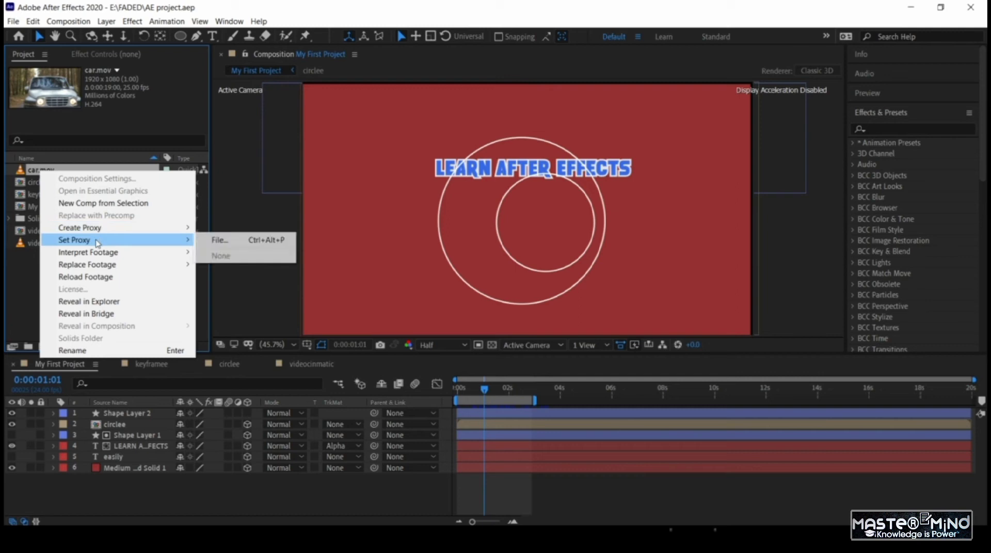
{"action": "left_click", "coordinate": [161, 207]}
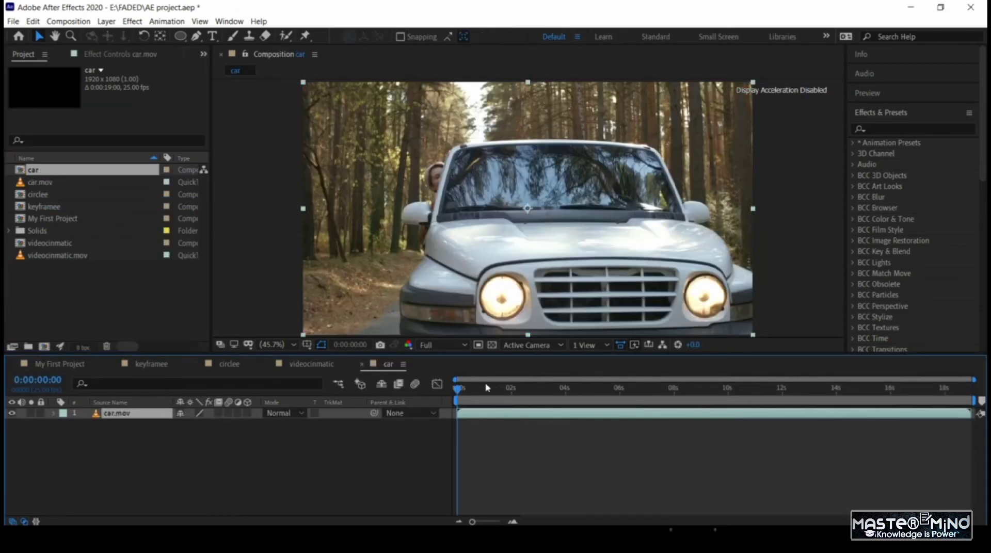
{"action": "key", "text": "space"}
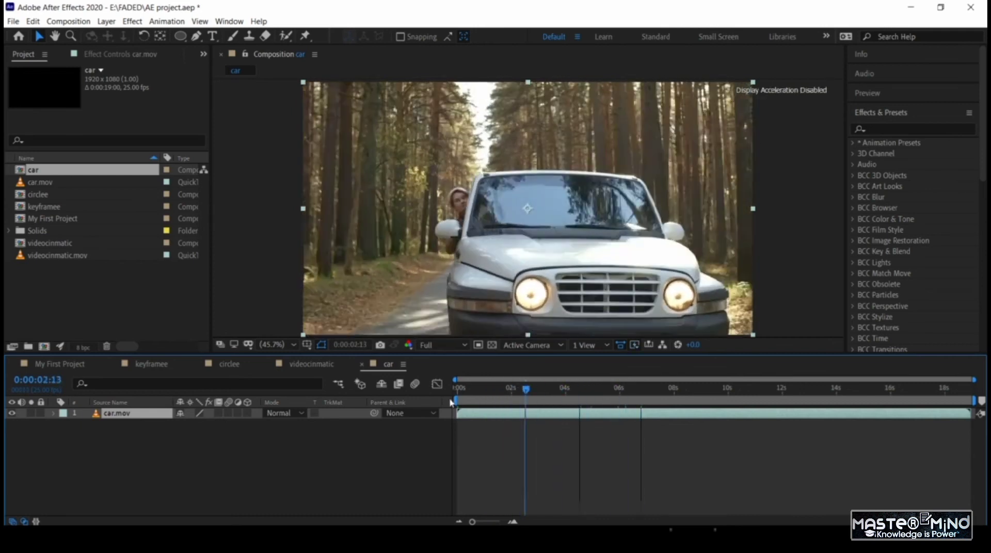
{"action": "left_click_drag", "start_coordinate": [453, 402], "coordinate": [675, 409]}
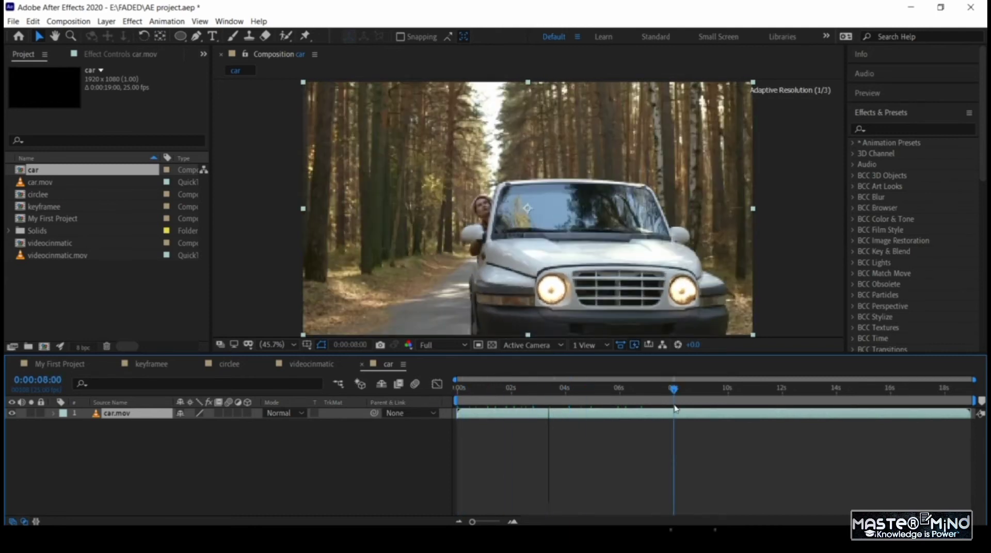
Browse the animation presets in the Image - Creative category.
{"action": "left_click", "coordinate": [890, 129]}
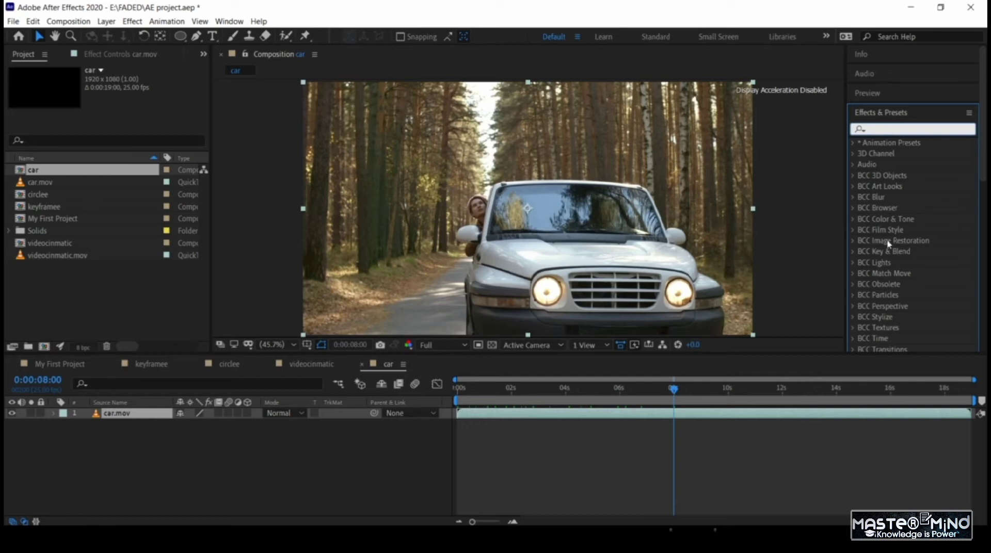
{"action": "scroll", "coordinate": [890, 248], "scroll_direction": "down", "scroll_amount": 5}
{"action": "scroll", "coordinate": [895, 262], "scroll_direction": "up", "scroll_amount": 5}
{"action": "left_click", "coordinate": [853, 144]}
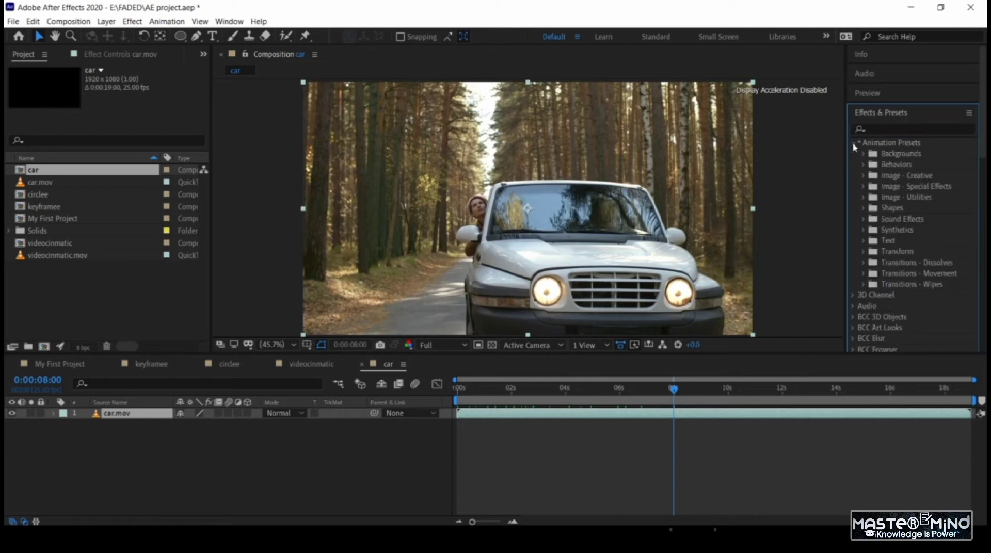
{"action": "left_click", "coordinate": [865, 176]}
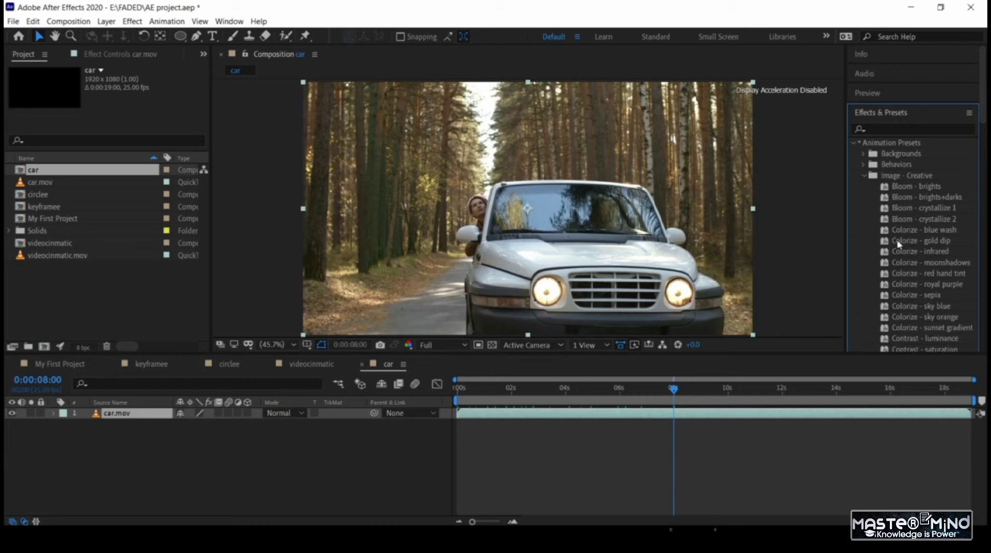
{"action": "scroll", "coordinate": [923, 256], "scroll_direction": "down", "scroll_amount": 3}
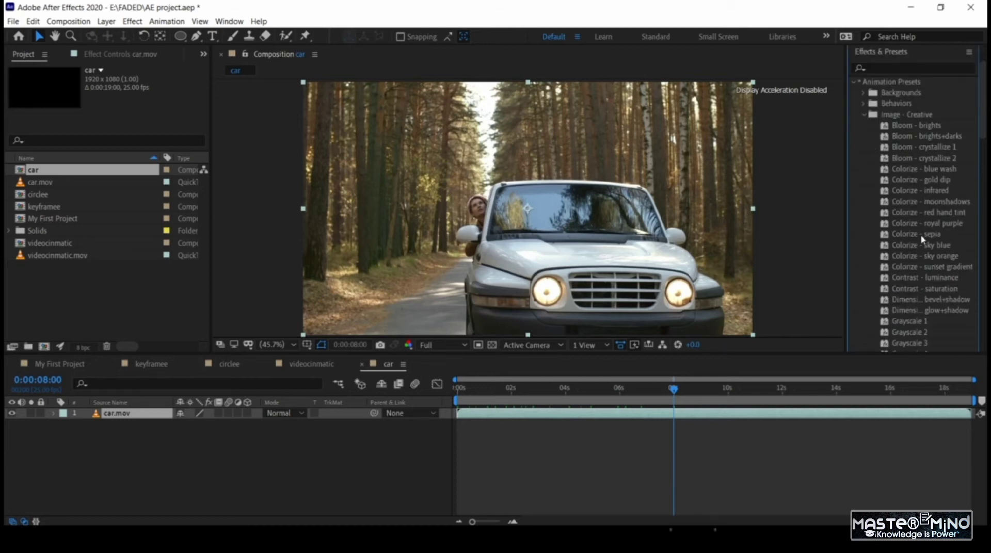
{"action": "scroll", "coordinate": [927, 226], "scroll_direction": "down", "scroll_amount": 3}
{"action": "scroll", "coordinate": [916, 238], "scroll_direction": "down", "scroll_amount": 3}
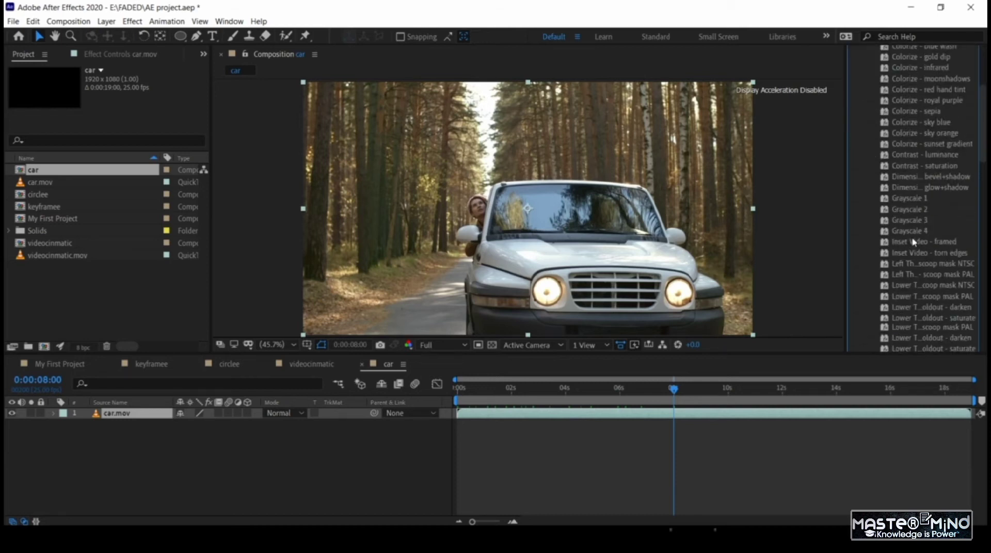
{"action": "scroll", "coordinate": [917, 252], "scroll_direction": "down", "scroll_amount": 3}
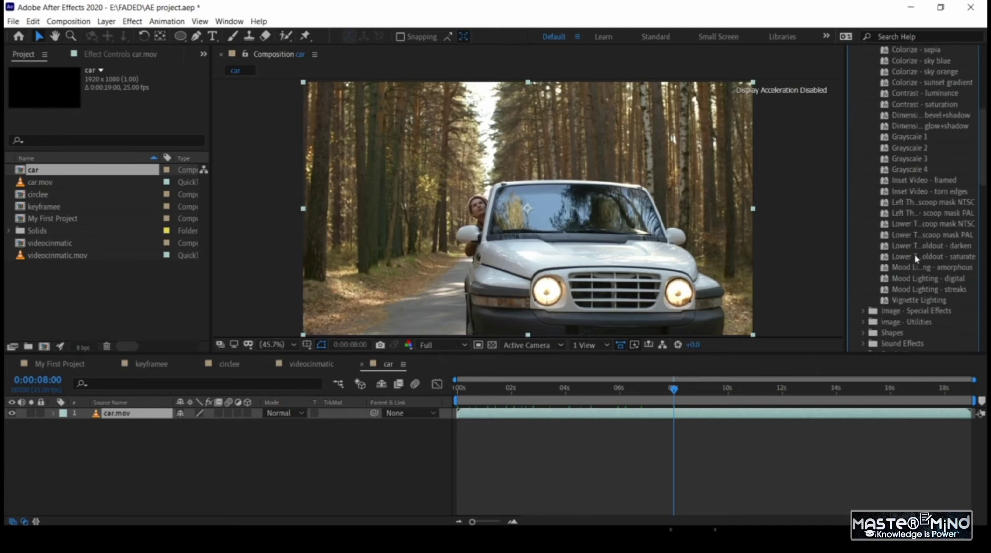
{"action": "scroll", "coordinate": [917, 217], "scroll_direction": "up", "scroll_amount": 2}
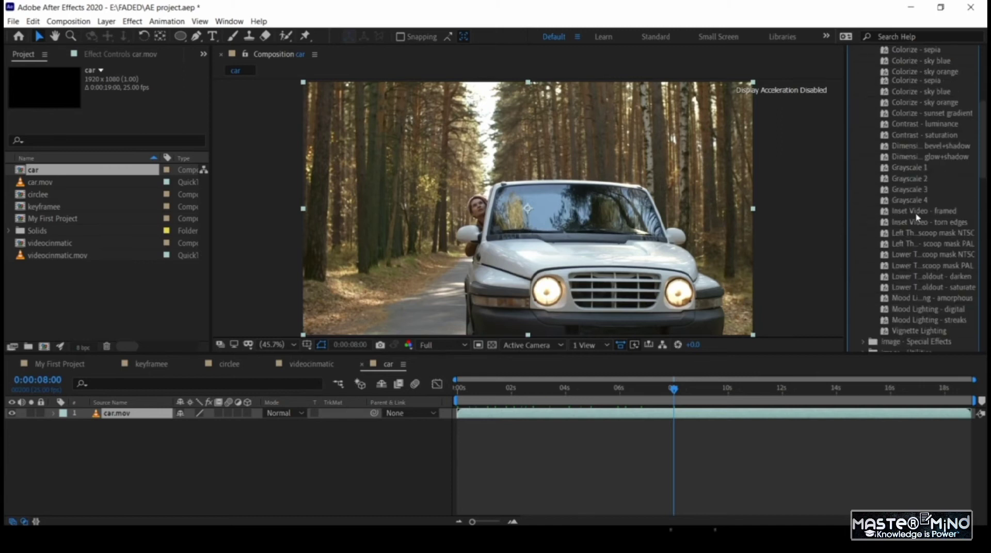
{"action": "scroll", "coordinate": [918, 196], "scroll_direction": "up", "scroll_amount": 2}
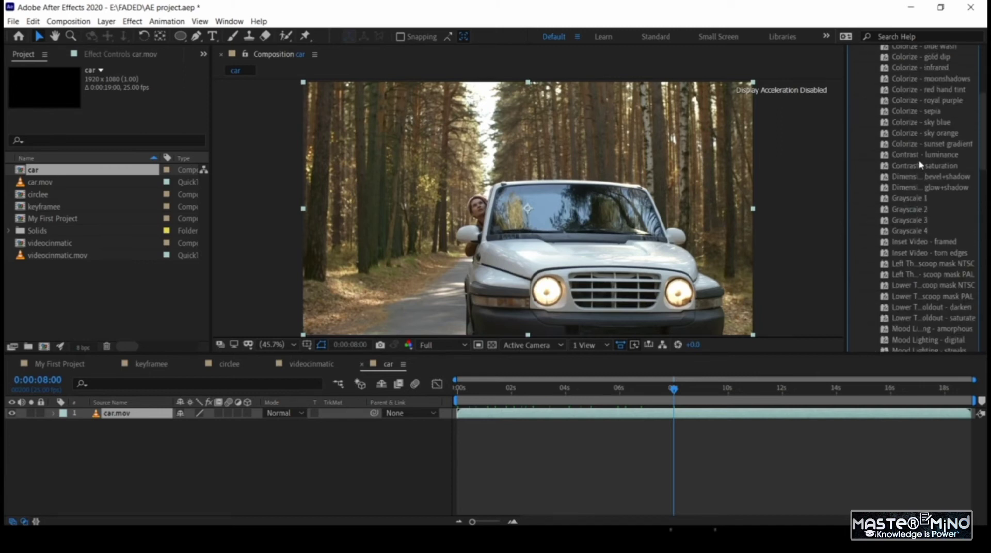
{"action": "scroll", "coordinate": [920, 160], "scroll_direction": "up", "scroll_amount": 3}
Try the Bloom - crystallize 1 preset on the car footage and scrub through the composition to preview it.
{"action": "left_click", "coordinate": [923, 119]}
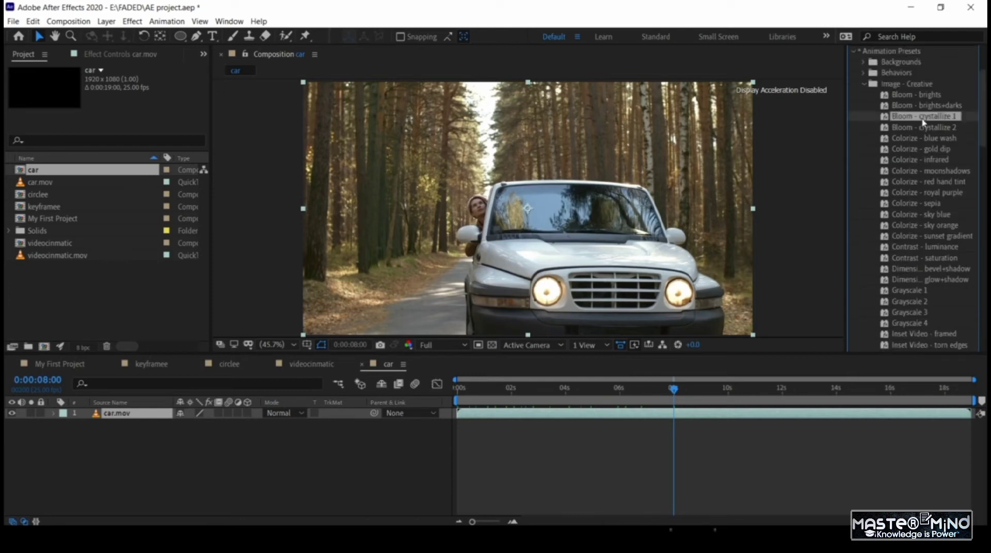
{"action": "left_click_drag", "start_coordinate": [924, 121], "coordinate": [609, 222]}
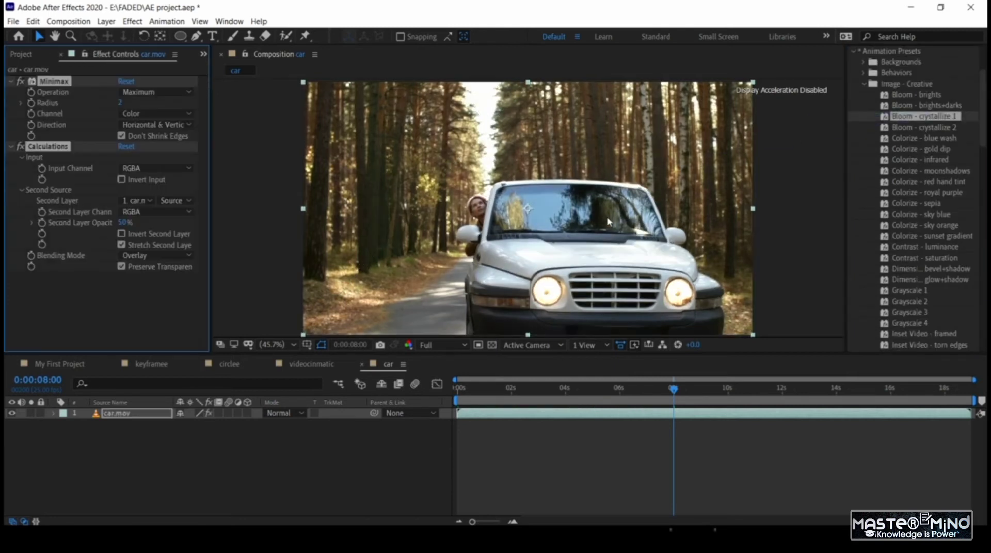
{"action": "left_click_drag", "start_coordinate": [529, 390], "coordinate": [705, 400]}
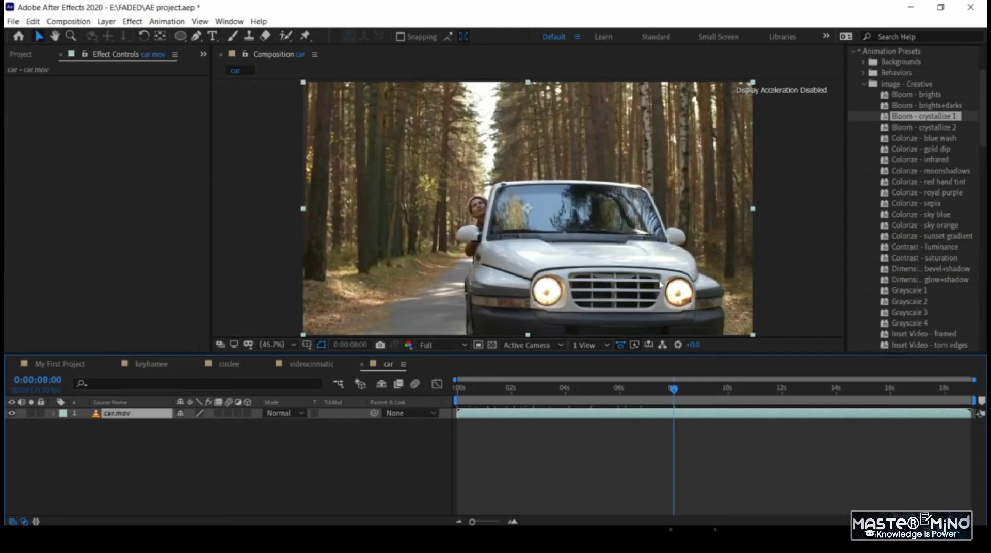
Apply the Bad TV 3 - weak preset from Image - Special Effects to the car footage and preview it at 0:00:06:09.
{"action": "scroll", "coordinate": [904, 305], "scroll_direction": "down", "scroll_amount": 5}
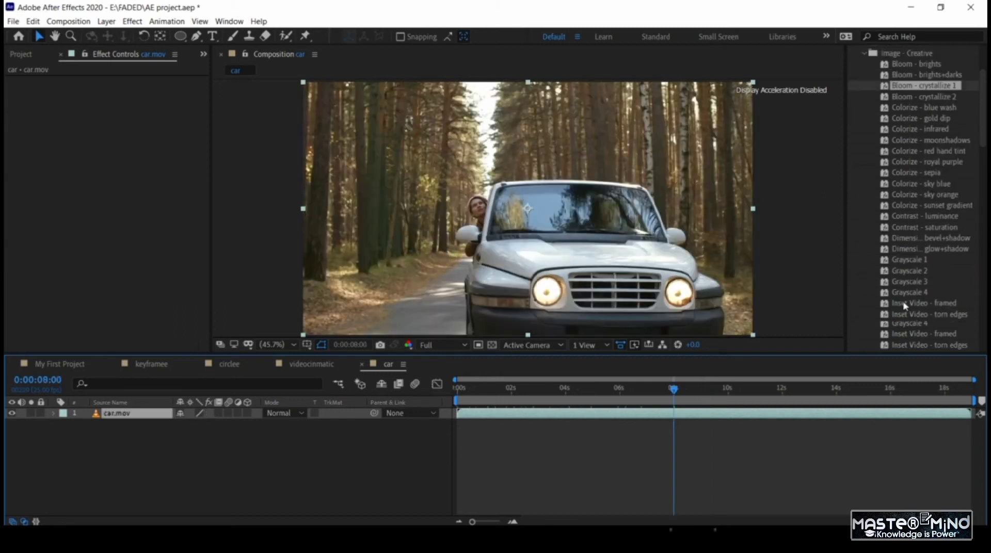
{"action": "scroll", "coordinate": [904, 305], "scroll_direction": "down", "scroll_amount": 3}
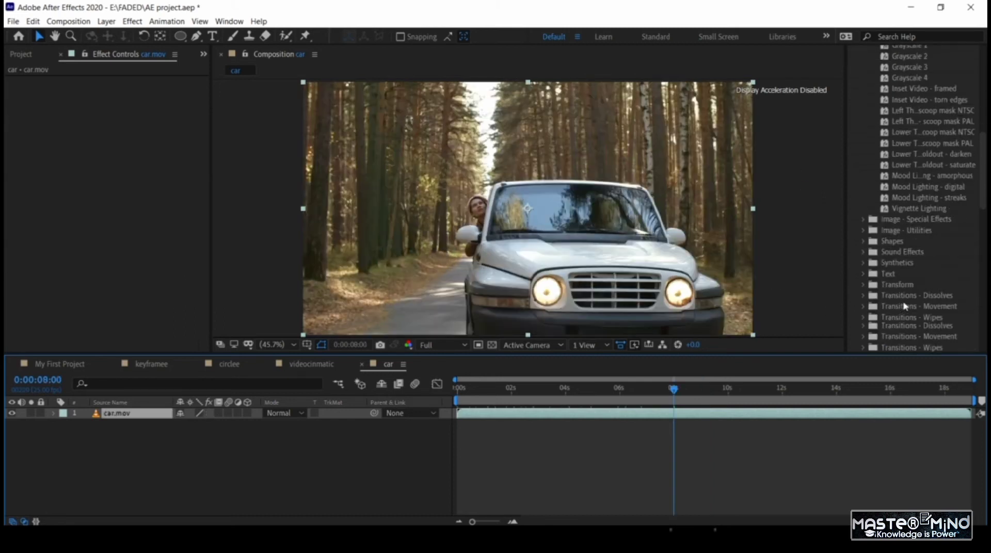
{"action": "left_click", "coordinate": [863, 220]}
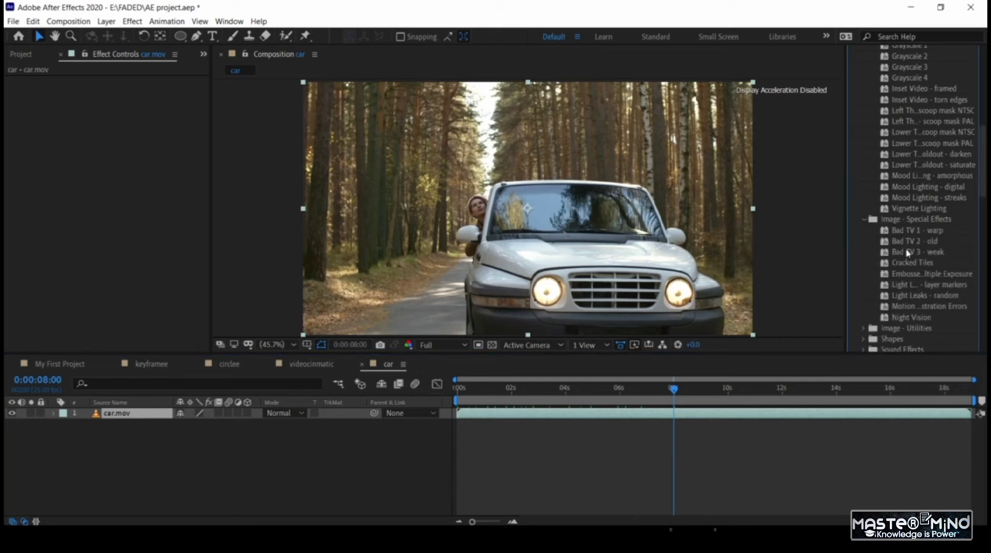
{"action": "scroll", "coordinate": [908, 252], "scroll_direction": "down", "scroll_amount": 1}
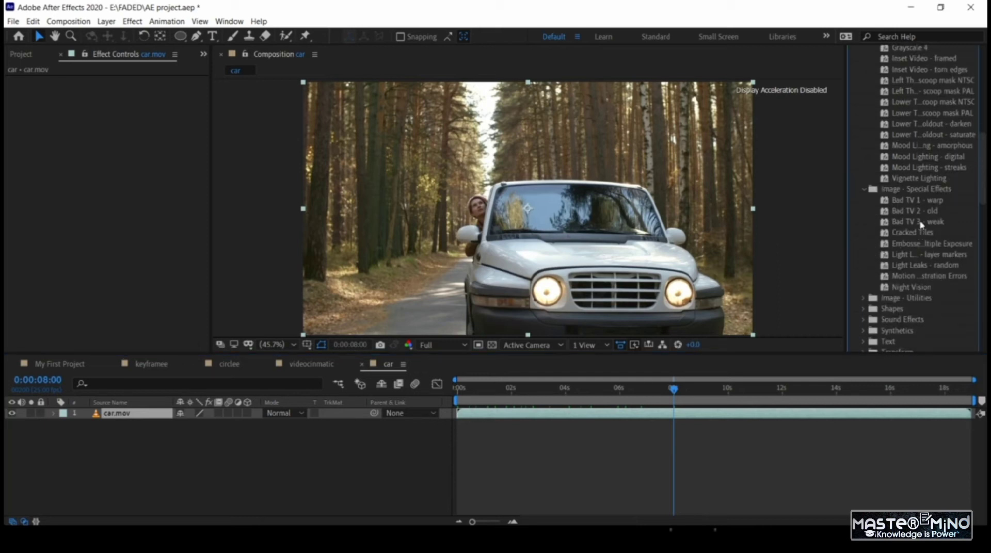
{"action": "left_click_drag", "start_coordinate": [913, 226], "coordinate": [538, 235]}
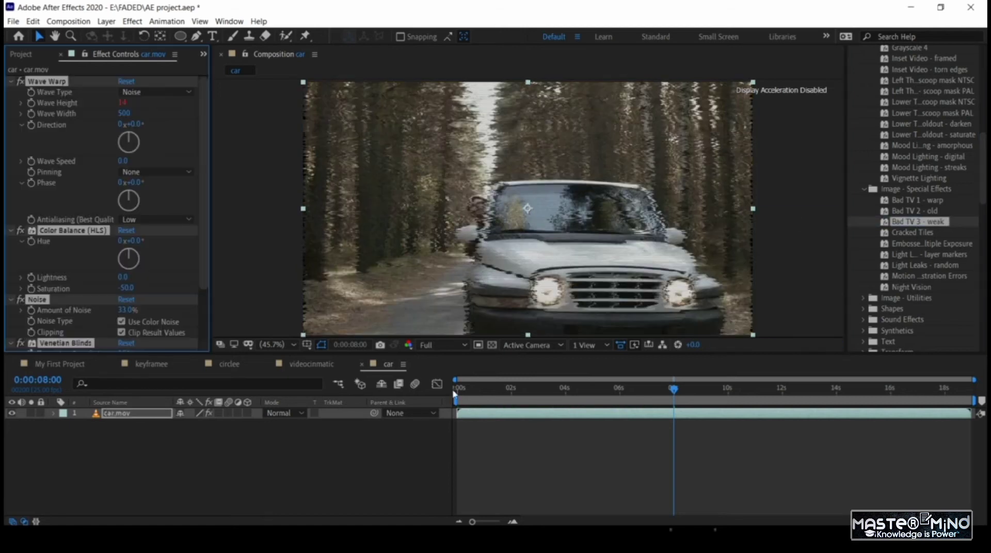
{"action": "left_click_drag", "start_coordinate": [483, 394], "coordinate": [630, 398]}
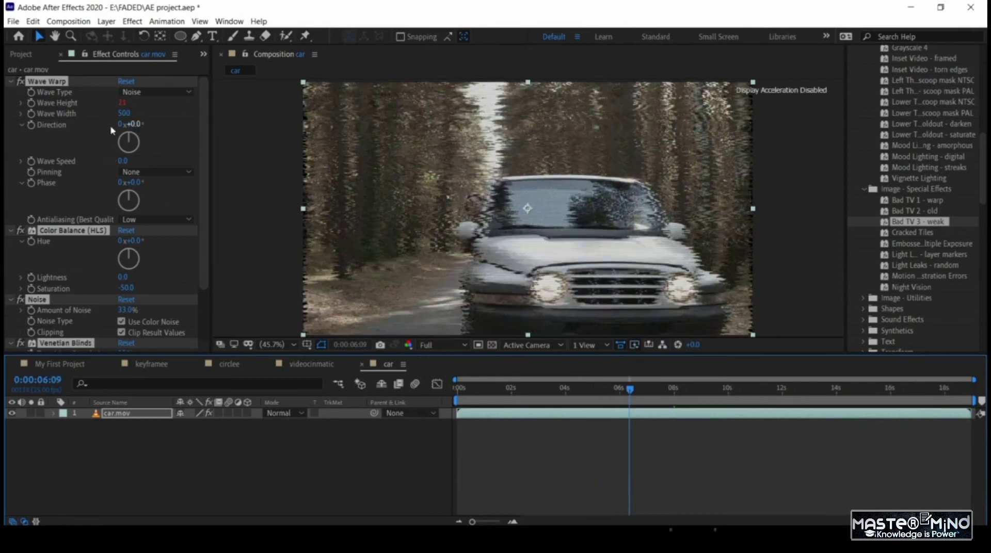
Set the Wave Warp's Wave Width to 498, then try a Wave Speed of 0.3 and undo it.
{"action": "left_click_drag", "start_coordinate": [124, 113], "coordinate": [90, 117]}
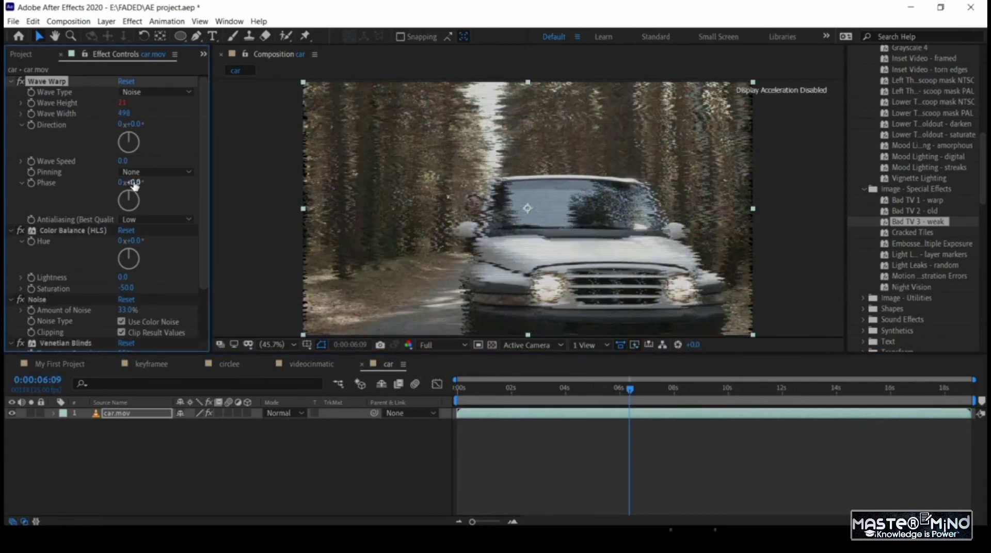
{"action": "left_click_drag", "start_coordinate": [122, 161], "coordinate": [149, 166]}
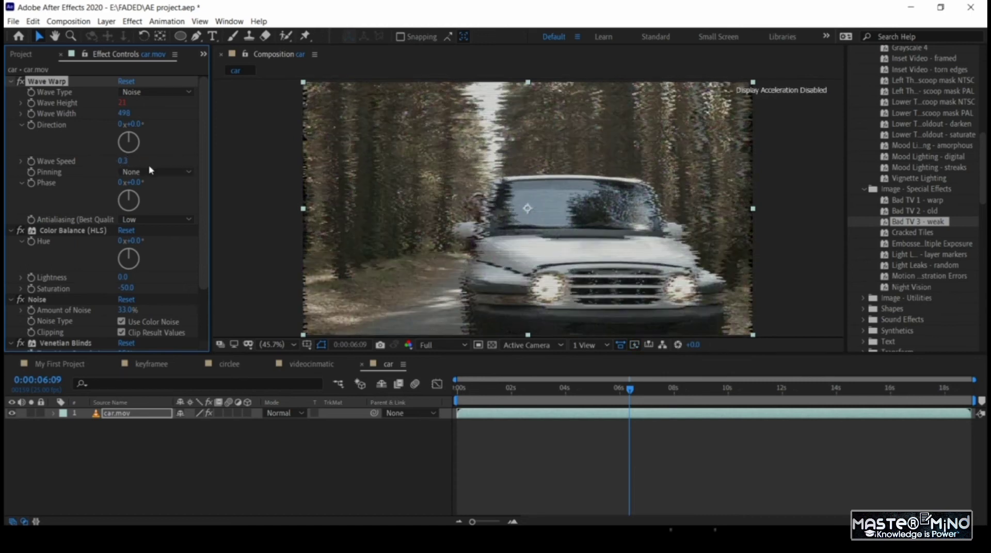
{"action": "key", "text": "ctrl+z"}
Delete the Wave Warp and Color Balance (HLS) effects from the car.mov layer.
{"action": "scroll", "coordinate": [921, 277], "scroll_direction": "down", "scroll_amount": 3}
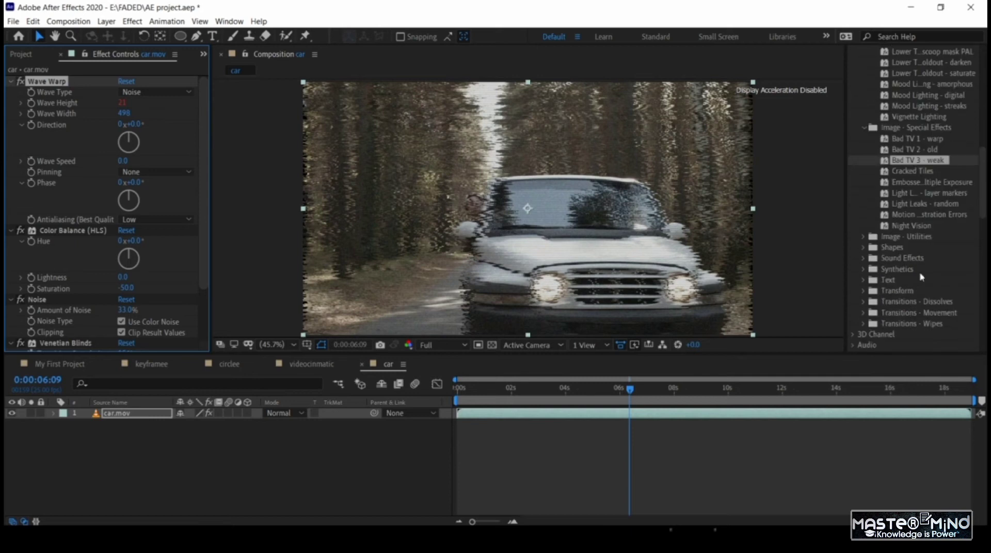
{"action": "scroll", "coordinate": [922, 277], "scroll_direction": "down", "scroll_amount": 2}
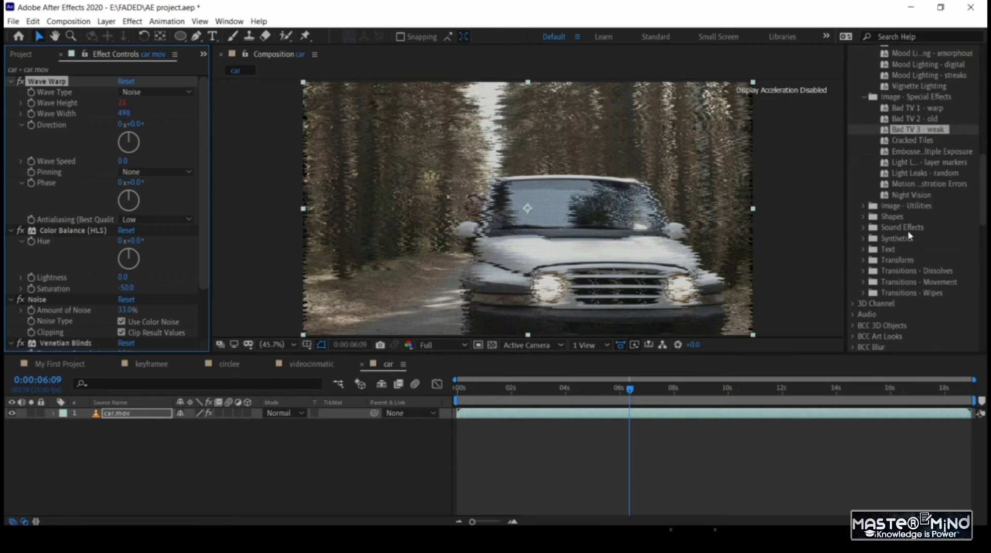
{"action": "scroll", "coordinate": [910, 236], "scroll_direction": "up", "scroll_amount": 4}
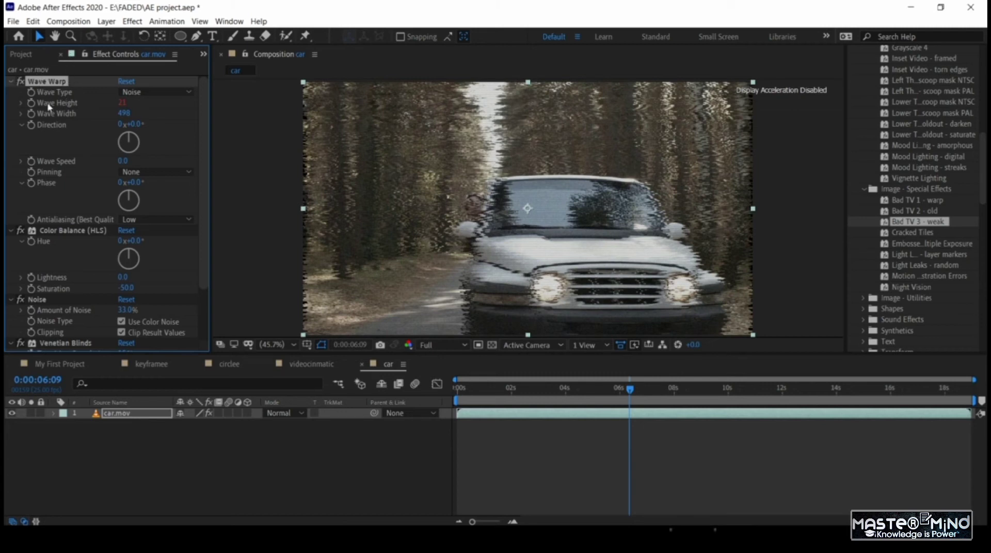
{"action": "key", "text": "Delete"}
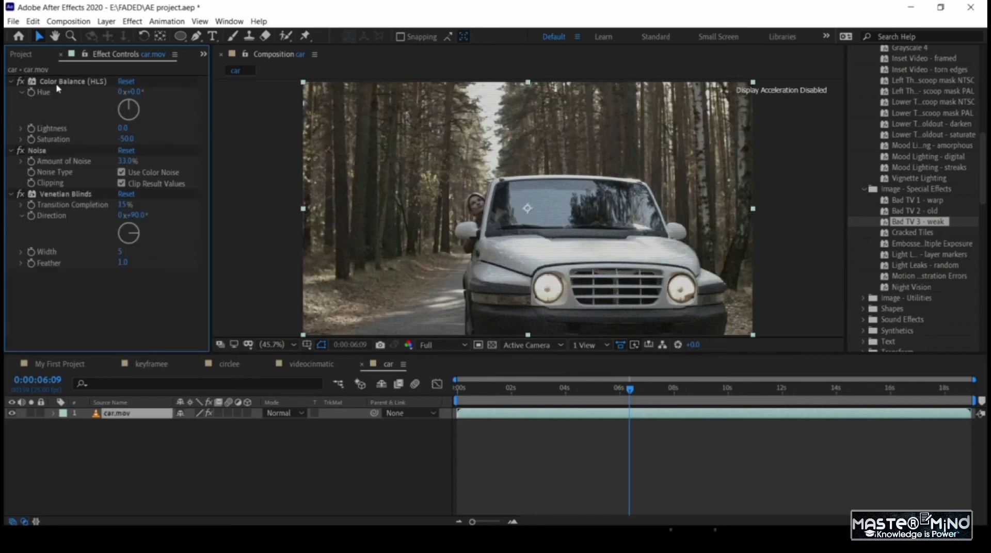
{"action": "left_click", "coordinate": [58, 81]}
{"action": "key", "text": "Delete"}
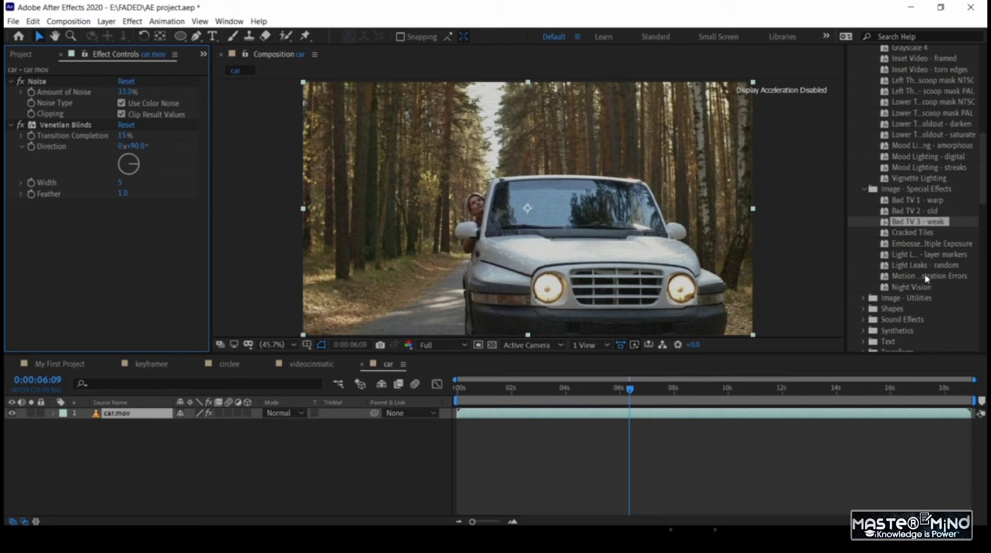
Apply the Grayscale 1 preset from Image - Creative to the car footage.
{"action": "scroll", "coordinate": [925, 289], "scroll_direction": "down", "scroll_amount": 1}
{"action": "scroll", "coordinate": [922, 283], "scroll_direction": "down", "scroll_amount": 1}
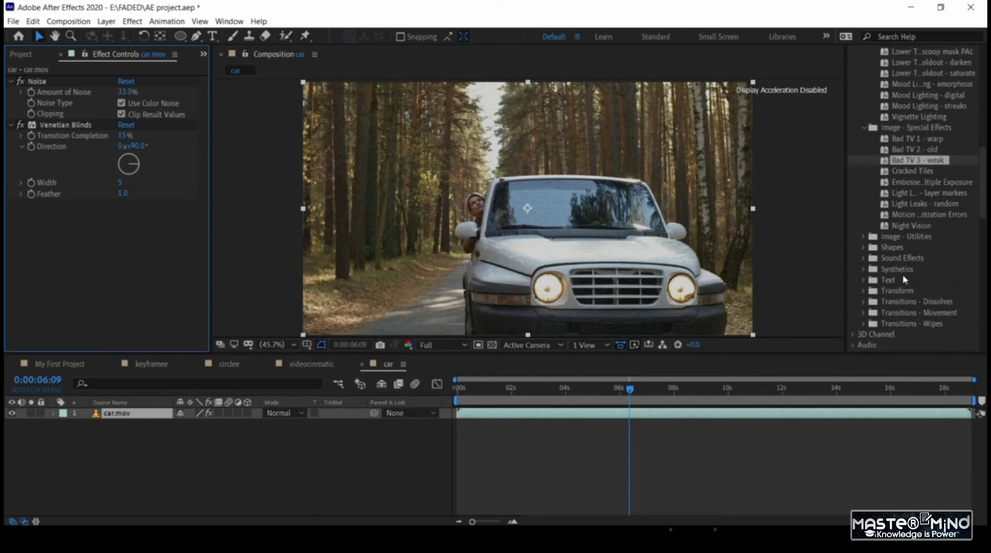
{"action": "scroll", "coordinate": [880, 285], "scroll_direction": "up", "scroll_amount": 5}
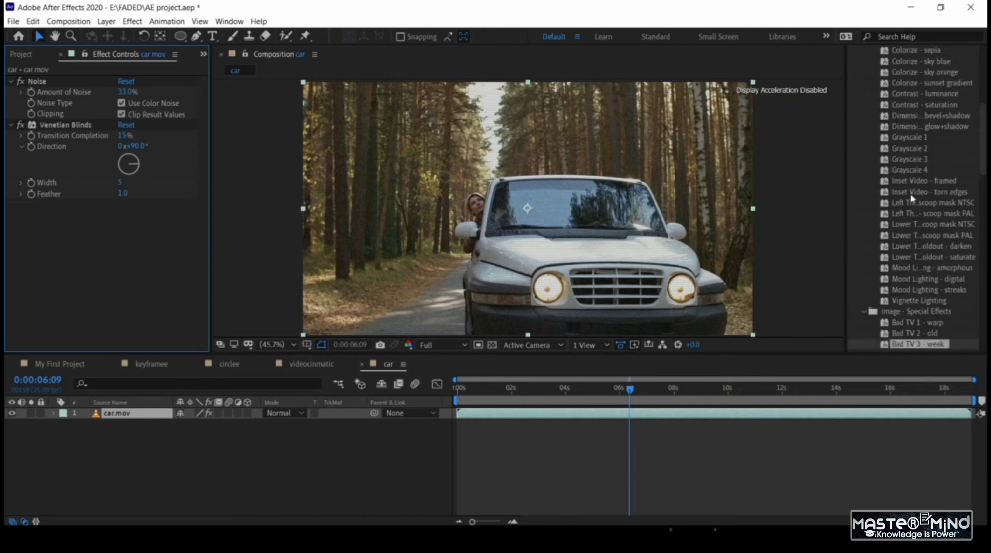
{"action": "left_click_drag", "start_coordinate": [909, 139], "coordinate": [534, 208]}
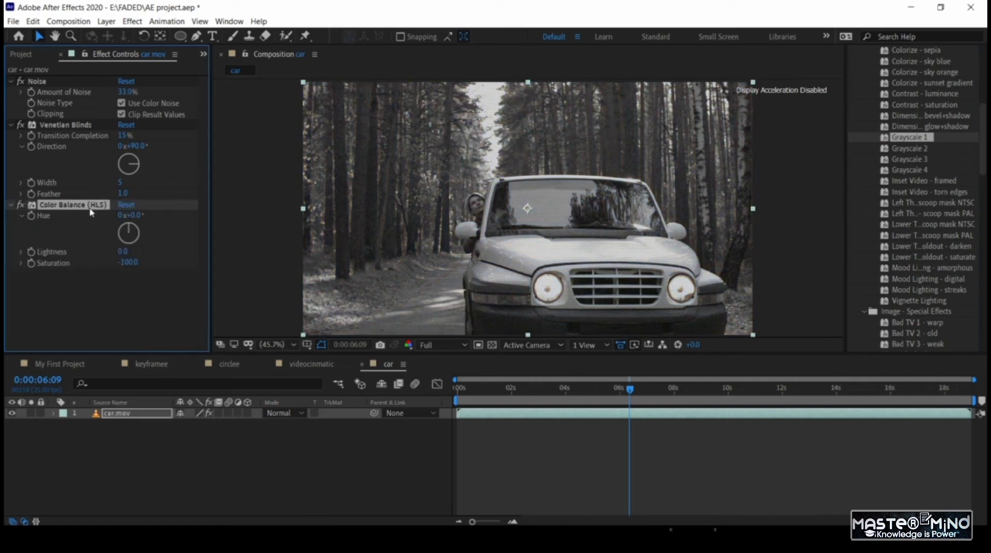
Delete the Color Balance (HLS) effect from the car.mov layer.
{"action": "left_click", "coordinate": [77, 205]}
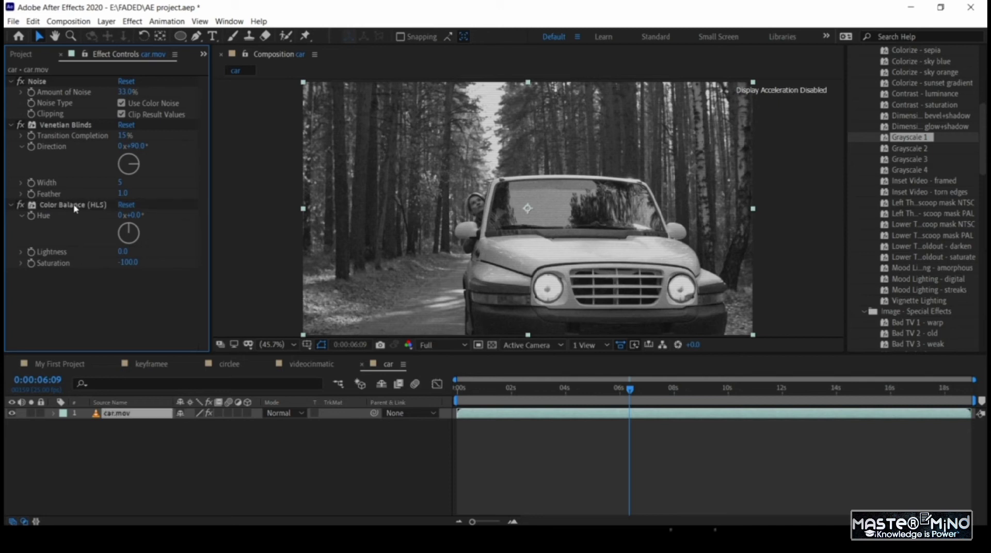
{"action": "left_click", "coordinate": [78, 206]}
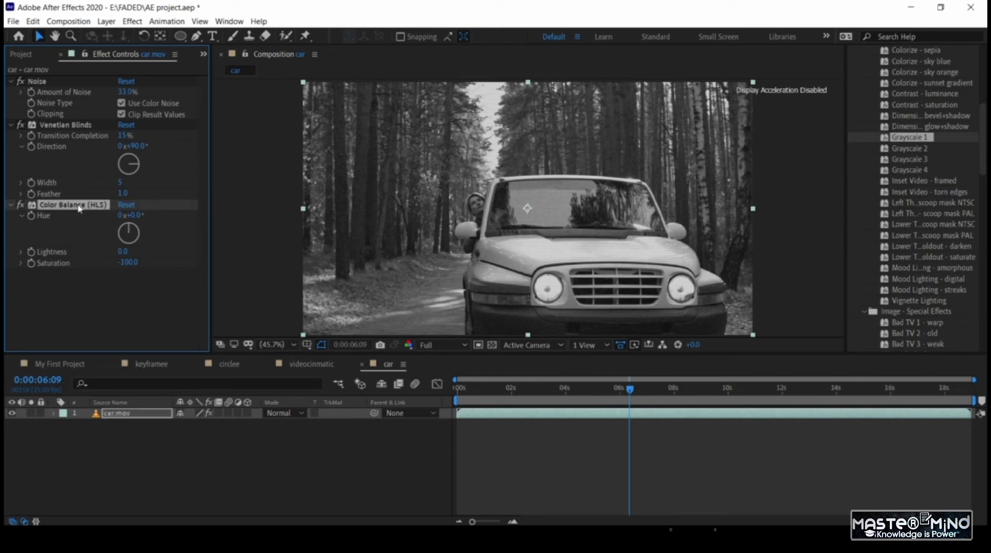
{"action": "key", "text": "Delete"}
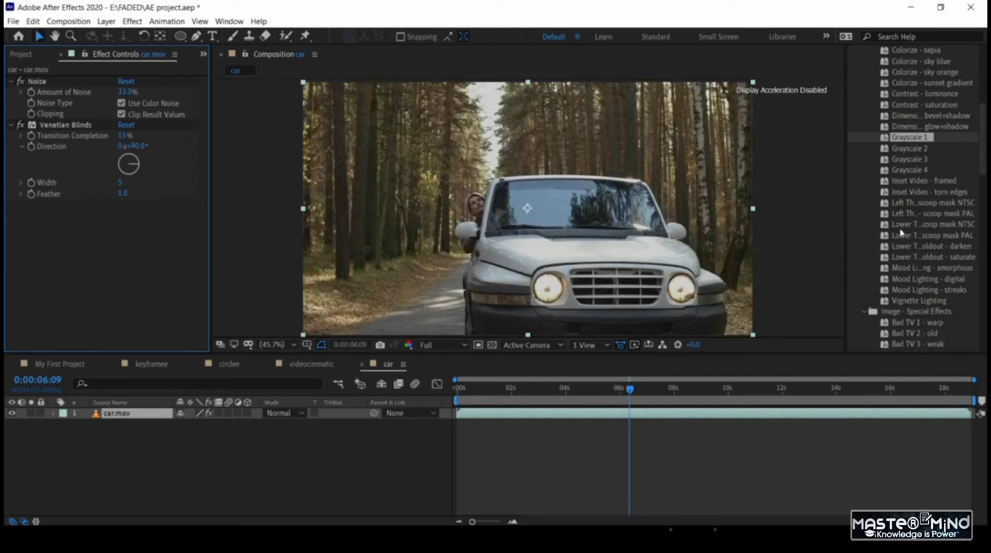
Apply the Gaussian Blur effect from Blur & Sharpen to the car footage with a Blurriness of 35.1.
{"action": "scroll", "coordinate": [929, 251], "scroll_direction": "down", "scroll_amount": 9}
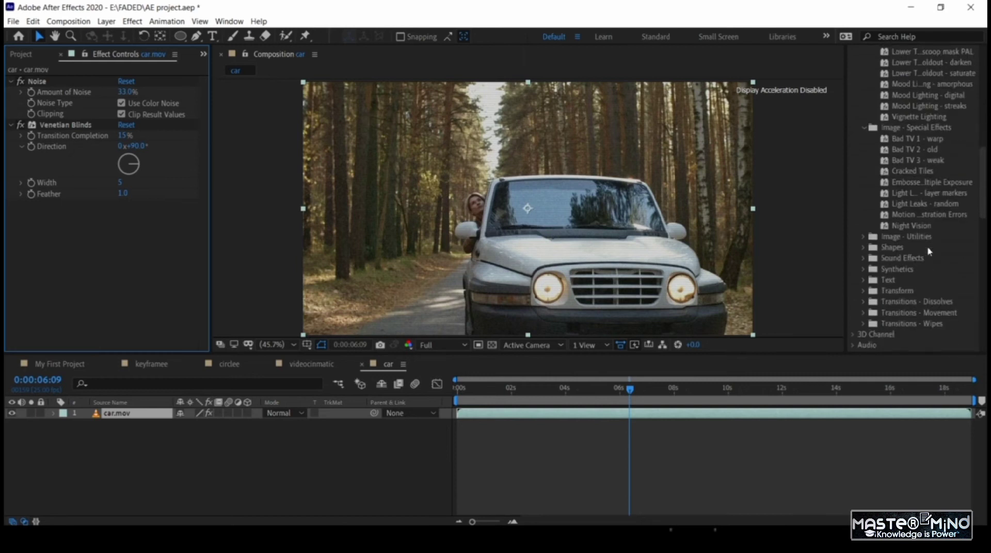
{"action": "scroll", "coordinate": [929, 252], "scroll_direction": "down", "scroll_amount": 6}
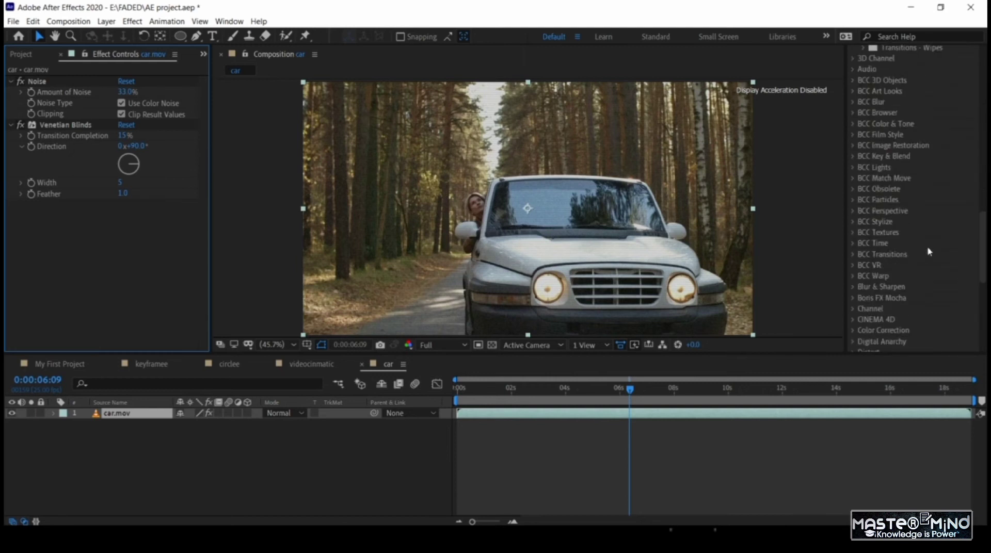
{"action": "scroll", "coordinate": [929, 251], "scroll_direction": "down", "scroll_amount": 4}
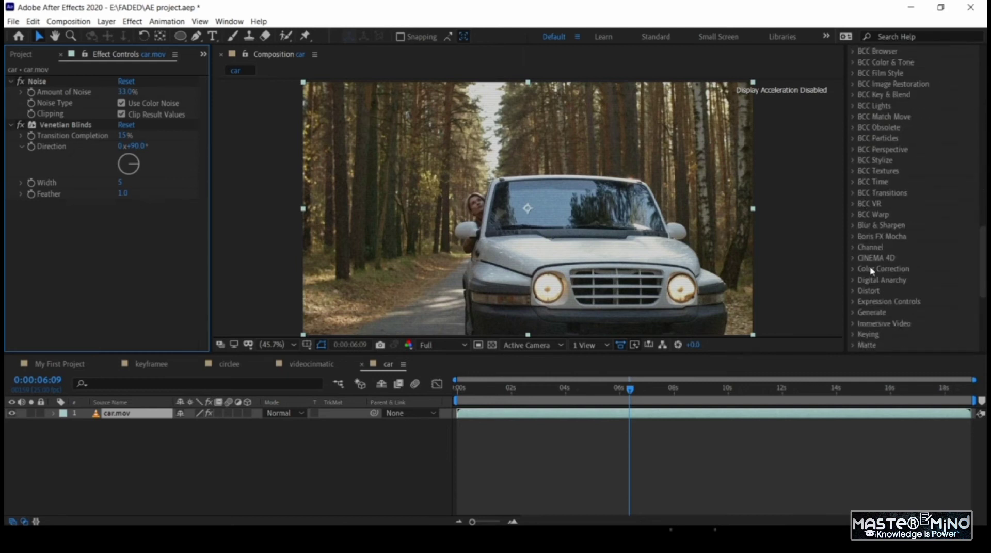
{"action": "left_click", "coordinate": [854, 226]}
{"action": "scroll", "coordinate": [895, 251], "scroll_direction": "down", "scroll_amount": 3}
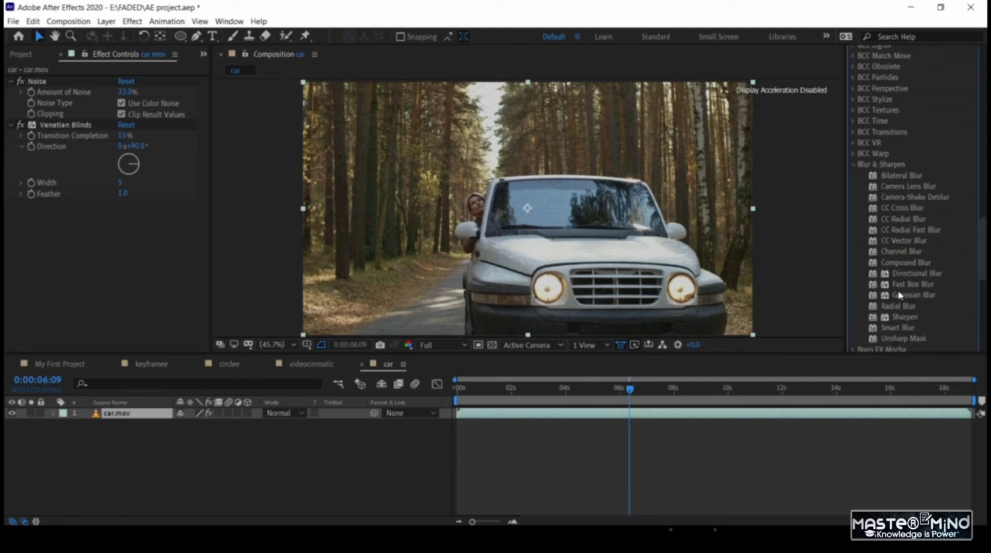
{"action": "left_click_drag", "start_coordinate": [900, 296], "coordinate": [359, 223]}
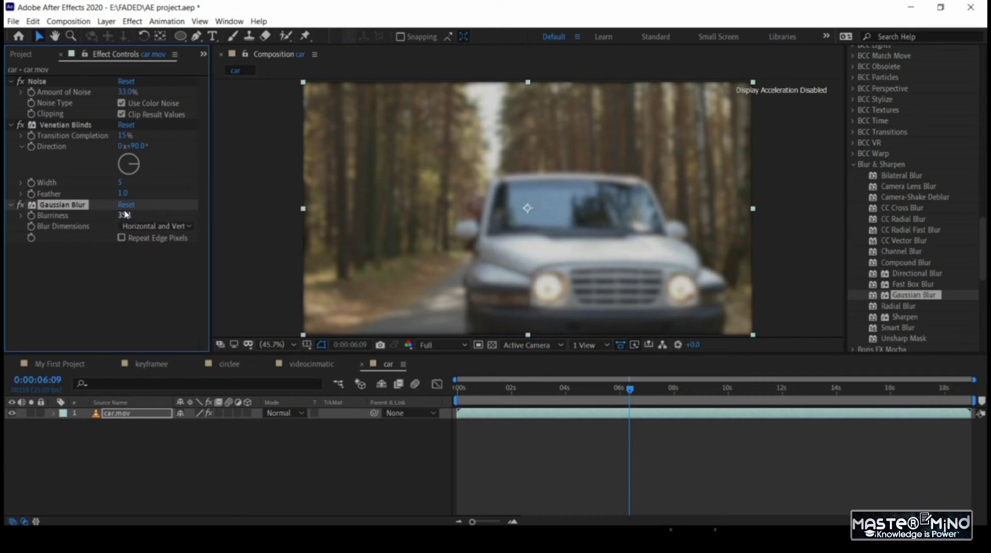
Toggle the Gaussian Blur off and on to compare the footage, leaving the effect disabled.
{"action": "left_click", "coordinate": [21, 206]}
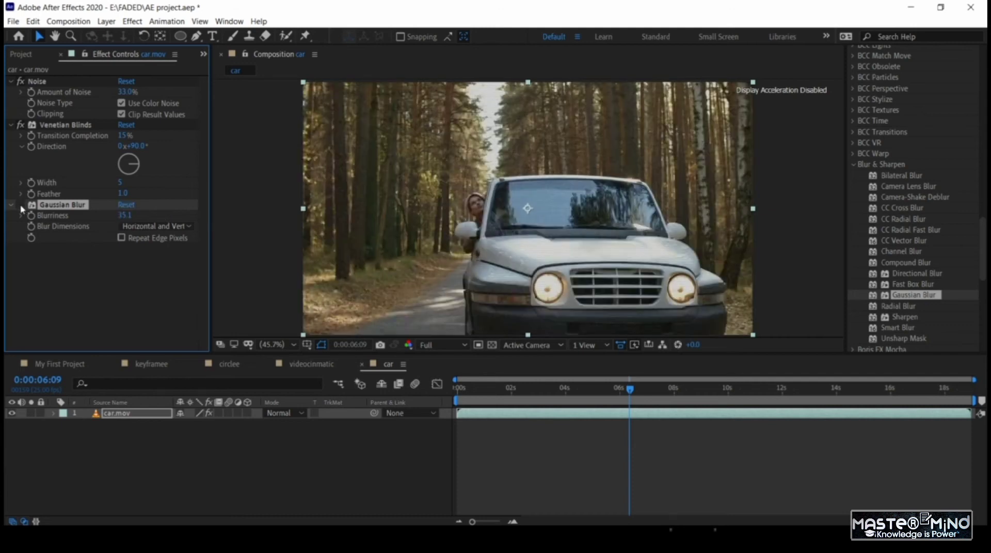
{"action": "left_click", "coordinate": [21, 206]}
{"action": "left_click", "coordinate": [21, 205]}
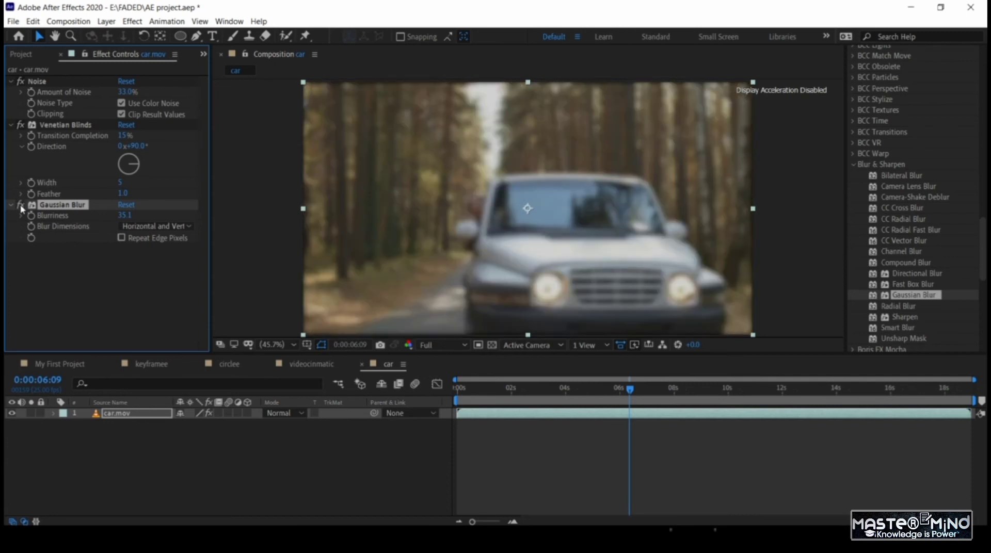
{"action": "left_click", "coordinate": [21, 206]}
{"action": "left_click", "coordinate": [21, 206]}
{"action": "left_click", "coordinate": [21, 205]}
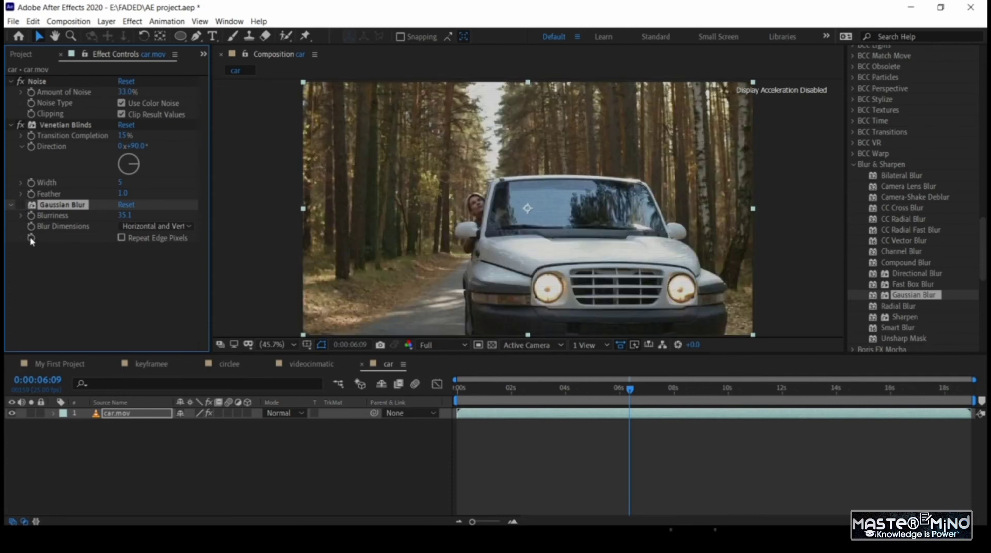
{"action": "left_click", "coordinate": [43, 276]}
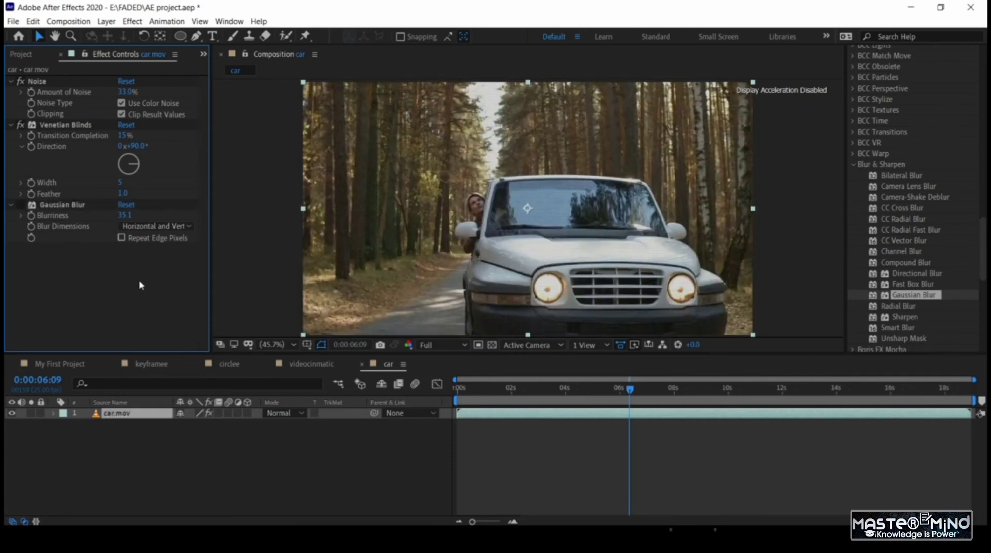
Browse the remaining effect categories and examine the presets in Image - Utilities.
{"action": "left_click", "coordinate": [854, 168]}
{"action": "scroll", "coordinate": [876, 252], "scroll_direction": "down", "scroll_amount": 4}
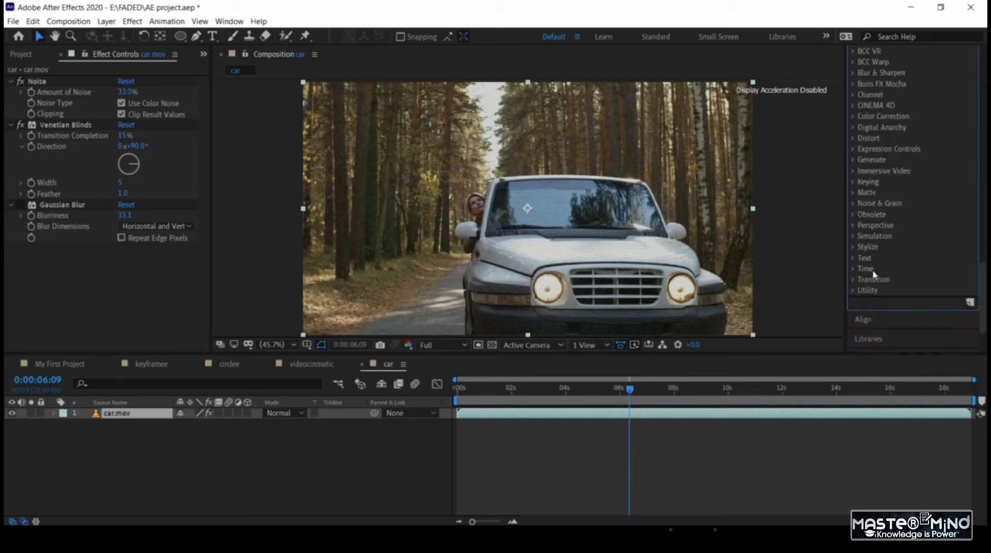
{"action": "scroll", "coordinate": [898, 266], "scroll_direction": "up", "scroll_amount": 12}
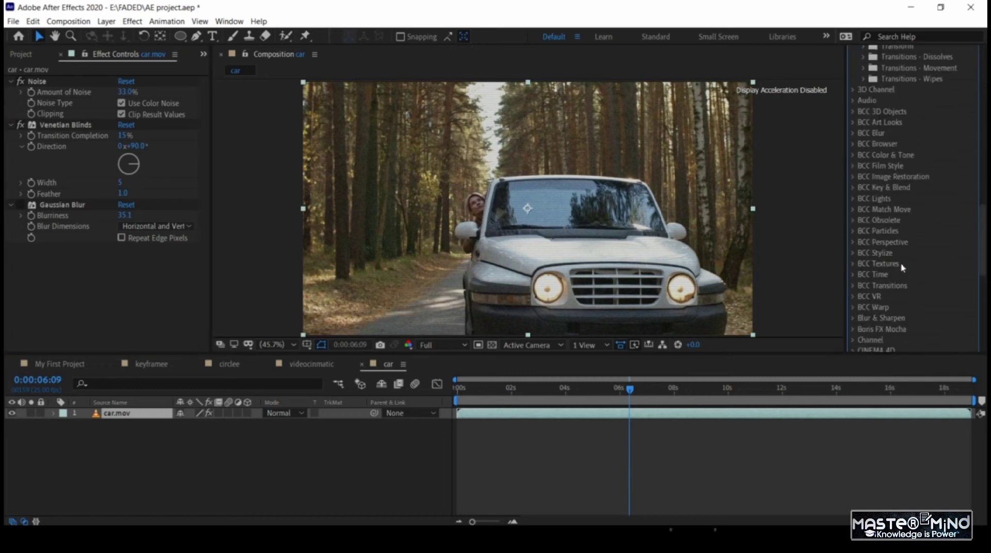
{"action": "scroll", "coordinate": [902, 267], "scroll_direction": "up", "scroll_amount": 4}
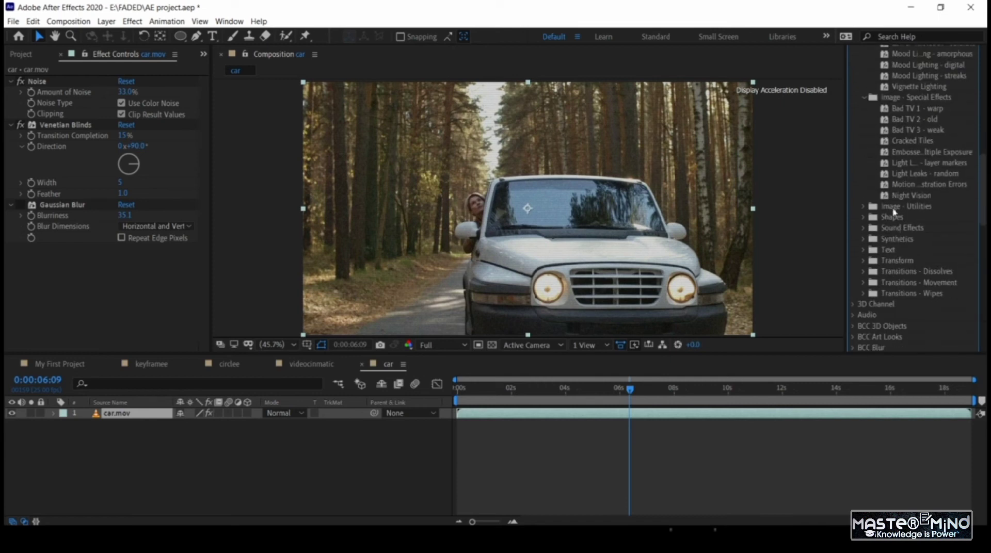
{"action": "left_click", "coordinate": [862, 207]}
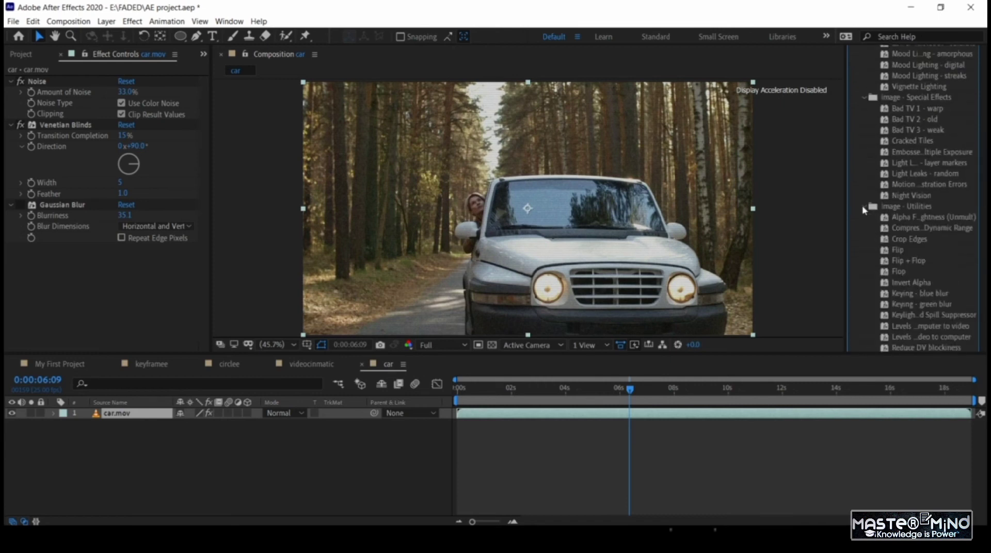
{"action": "scroll", "coordinate": [864, 212], "scroll_direction": "up", "scroll_amount": 15}
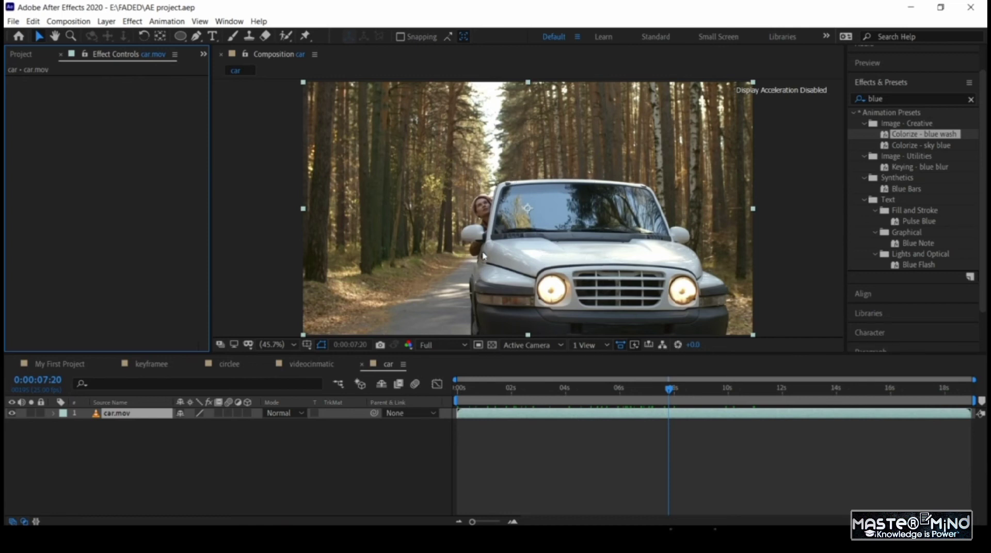
Go to 0:00:04:15, search the effects for "lumetri" and apply Lumetri Color to the car footage.
{"action": "mouse_move", "coordinate": [597, 392]}
{"action": "left_mouse_down"}
{"action": "mouse_move", "coordinate": [511, 393]}
{"action": "mouse_move", "coordinate": [584, 404]}
{"action": "left_mouse_up"}
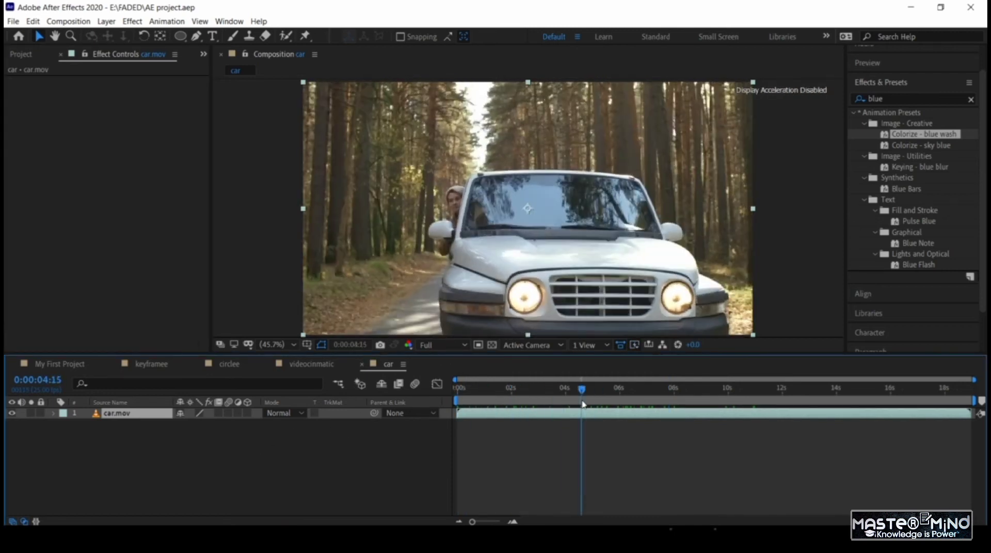
{"action": "left_click", "coordinate": [906, 99]}
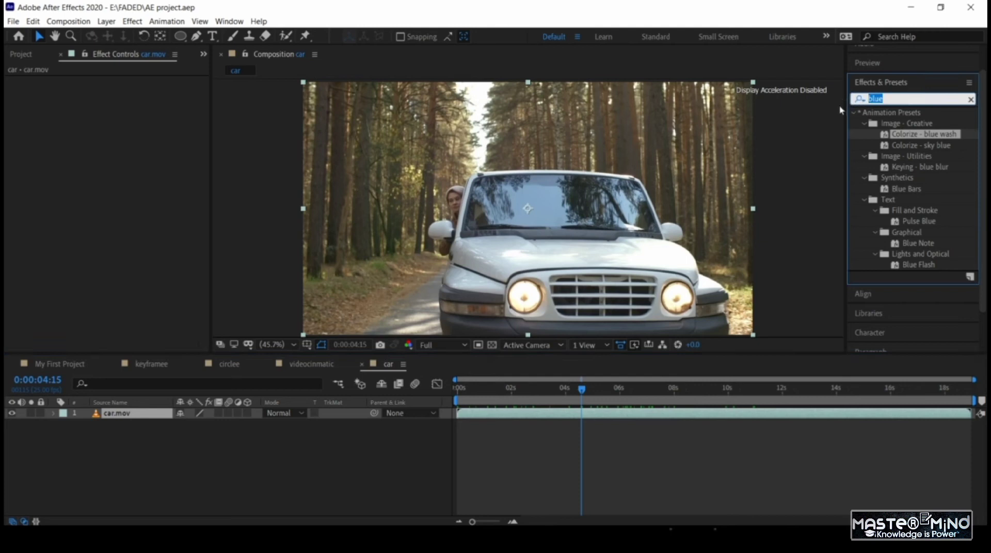
{"action": "type", "text": "lumetri"}
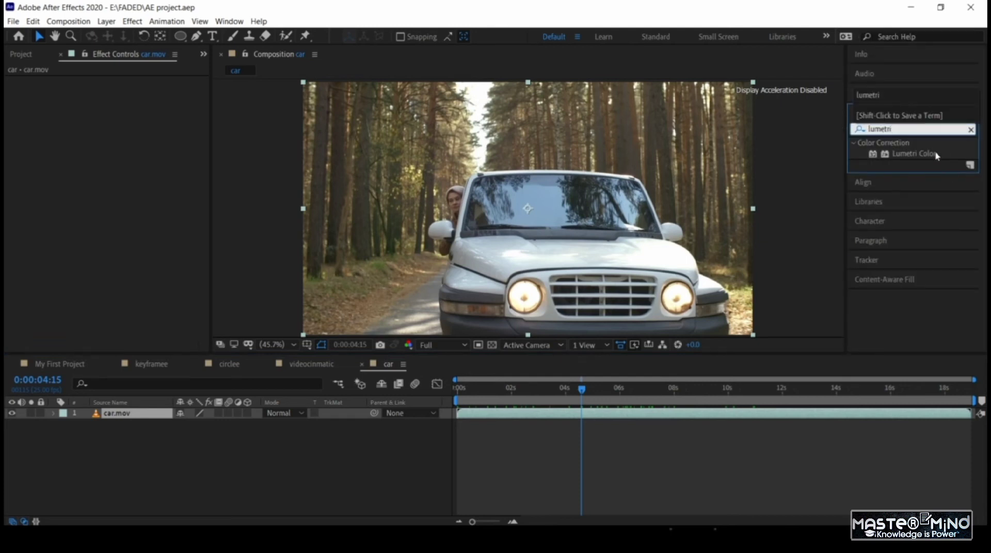
{"action": "left_click_drag", "start_coordinate": [912, 153], "coordinate": [528, 219]}
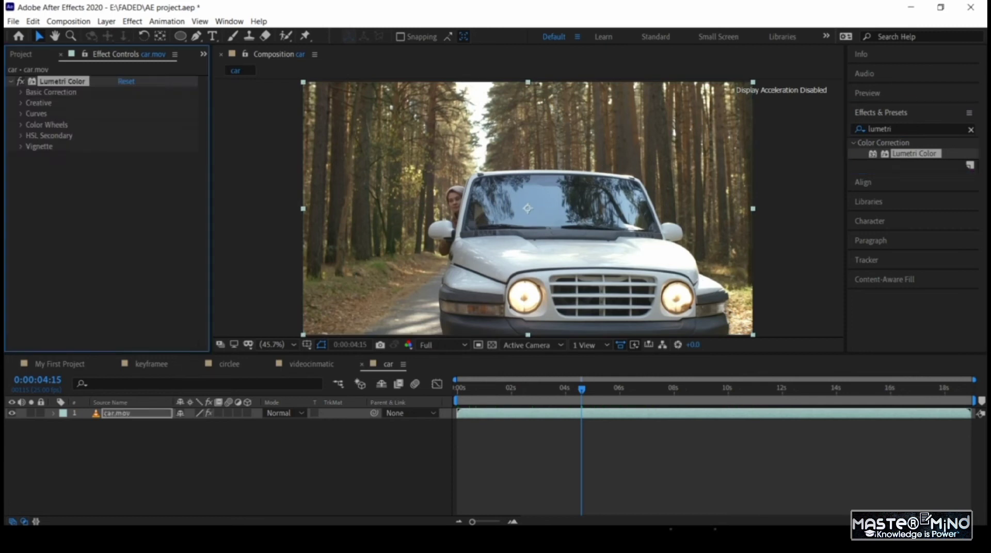
Set Lumetri Color's Temperature to -131 and Exposure to -3.0 in Basic Correction, and check the look at 0:00:04:08.
{"action": "left_click", "coordinate": [22, 94]}
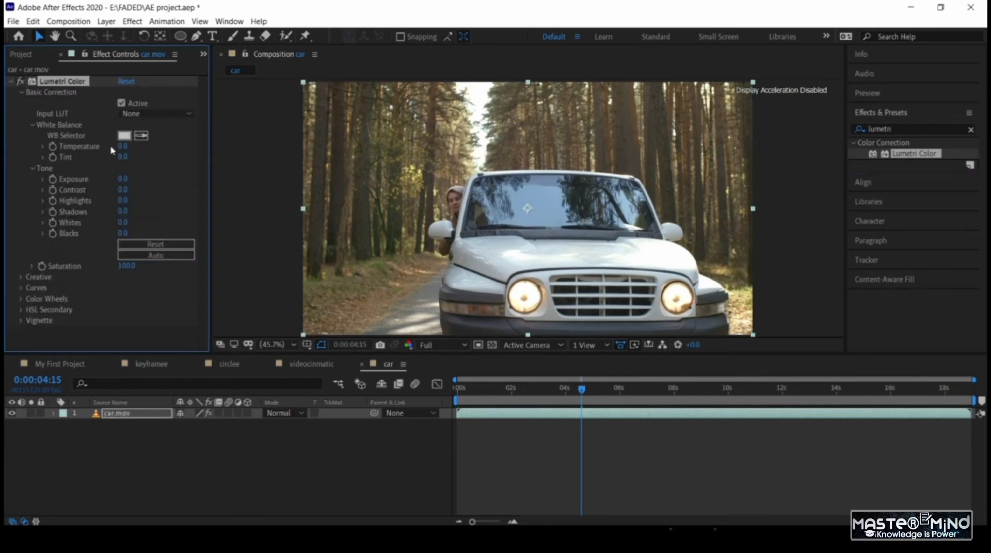
{"action": "left_click_drag", "start_coordinate": [122, 150], "coordinate": [37, 145]}
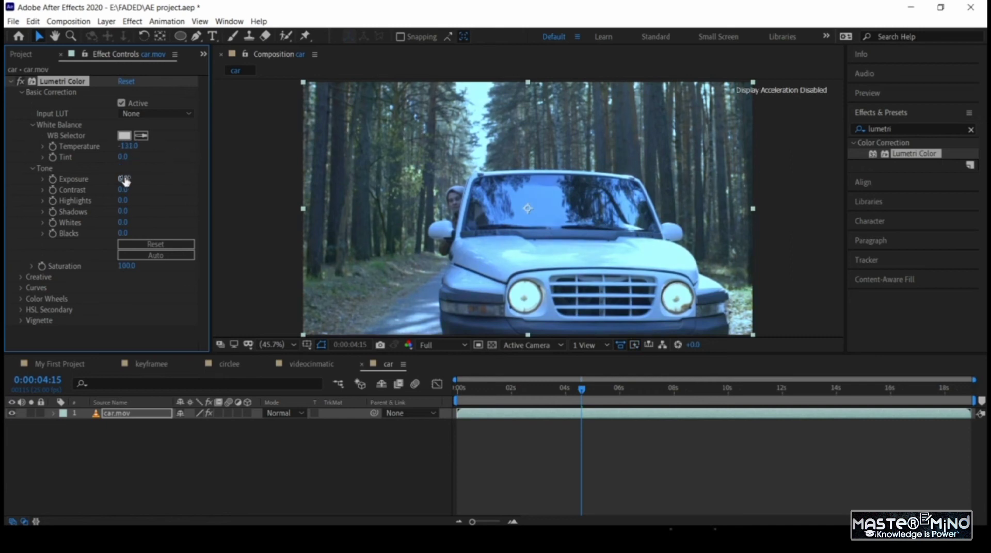
{"action": "left_click_drag", "start_coordinate": [121, 178], "coordinate": [105, 177]}
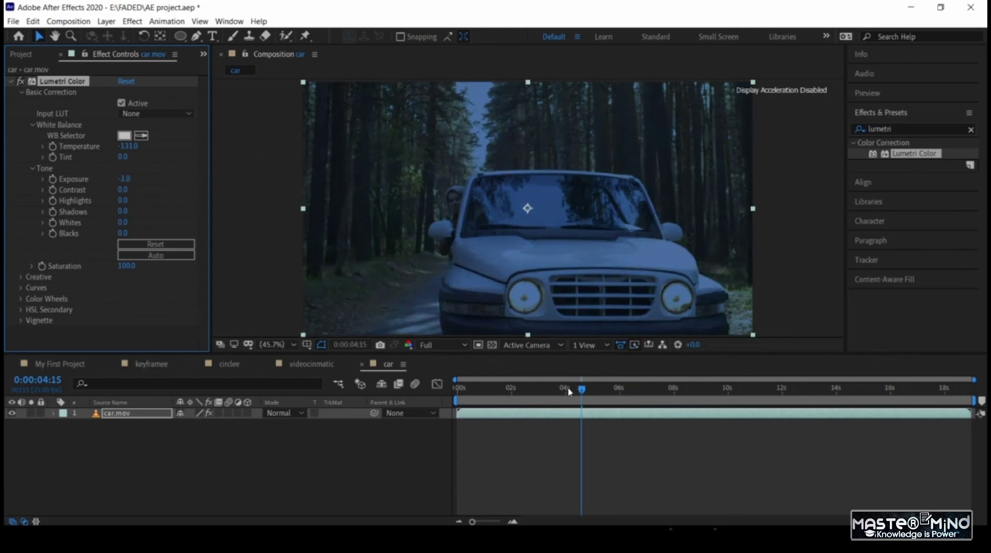
{"action": "mouse_move", "coordinate": [569, 392]}
{"action": "left_mouse_down"}
{"action": "mouse_move", "coordinate": [547, 392]}
{"action": "mouse_move", "coordinate": [663, 399]}
{"action": "mouse_move", "coordinate": [520, 400]}
{"action": "mouse_move", "coordinate": [574, 405]}
{"action": "left_mouse_up"}
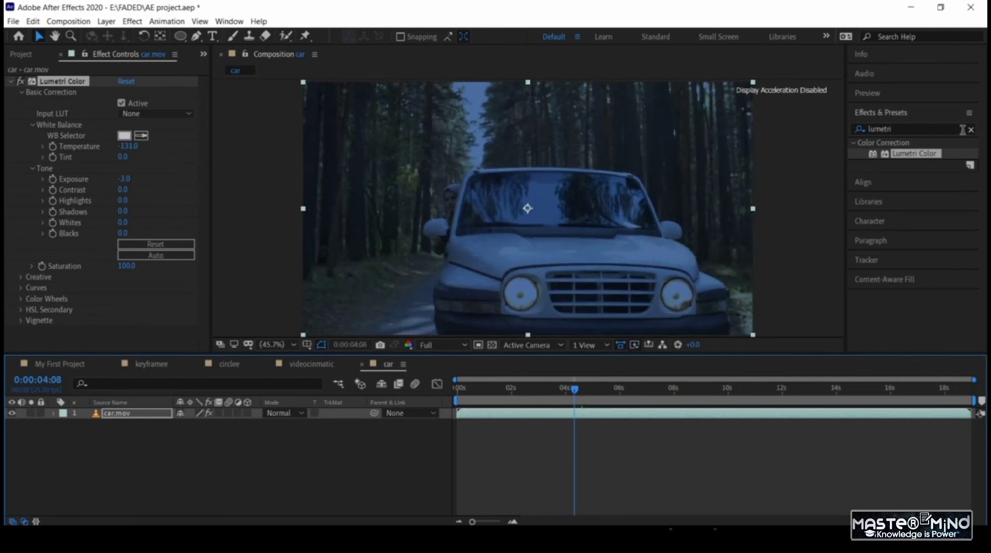
Search the effects for "rainf" and apply CC Rainfall to the car footage.
{"action": "left_click", "coordinate": [969, 129]}
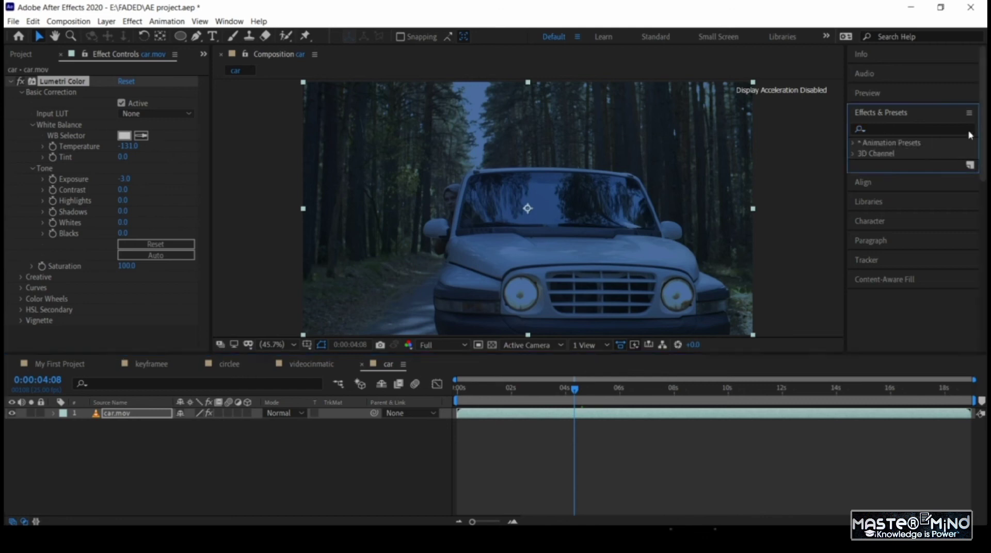
{"action": "left_click", "coordinate": [908, 129]}
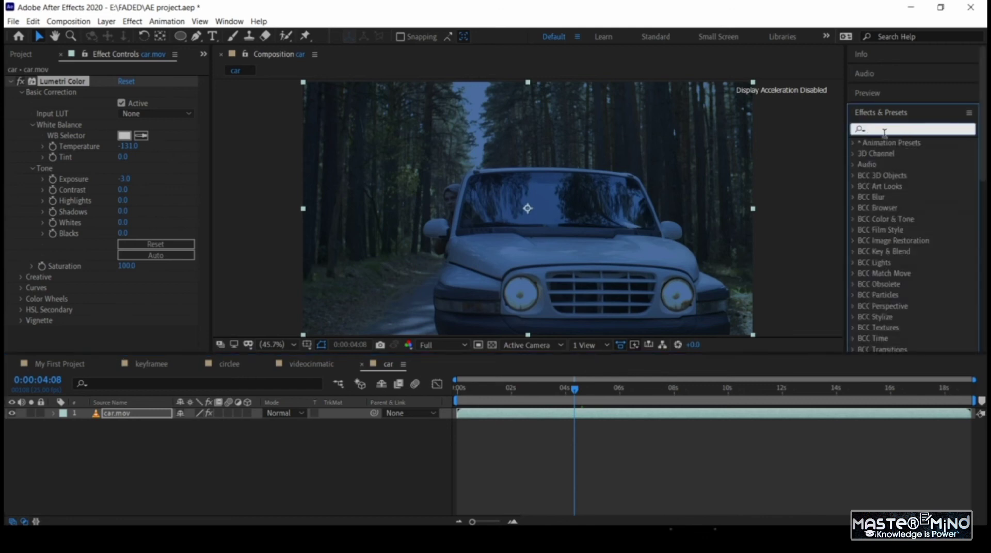
{"action": "type", "text": "rain"}
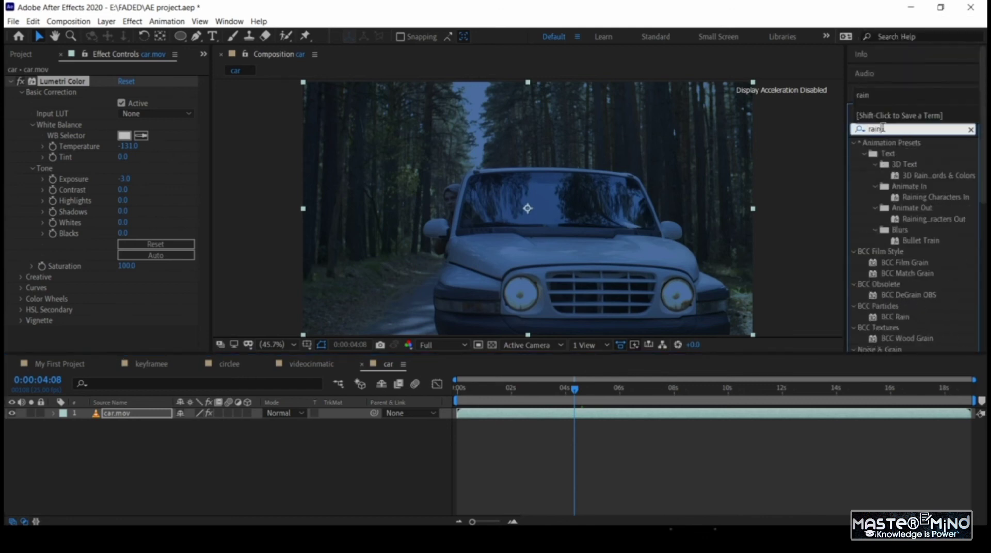
{"action": "type", "text": "f"}
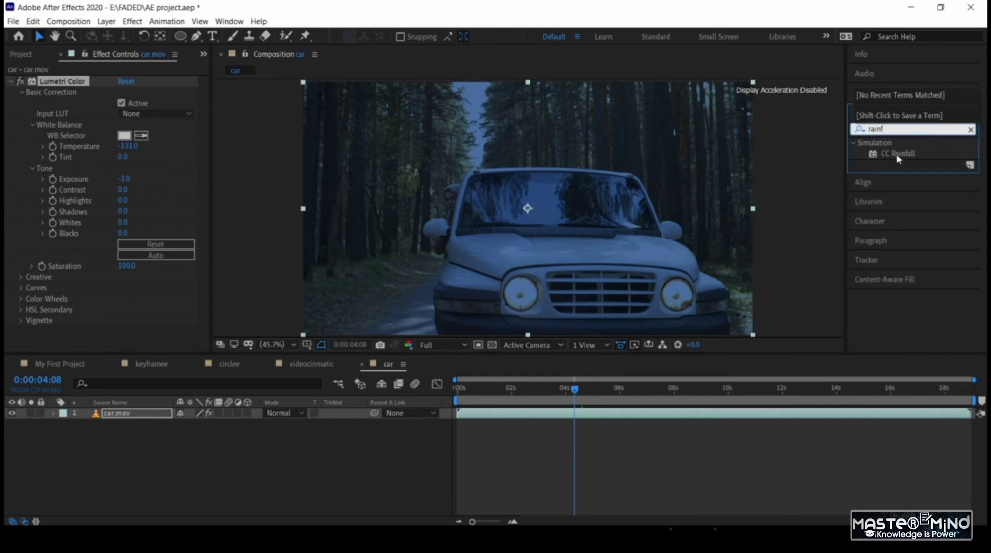
{"action": "left_click_drag", "start_coordinate": [898, 157], "coordinate": [490, 201]}
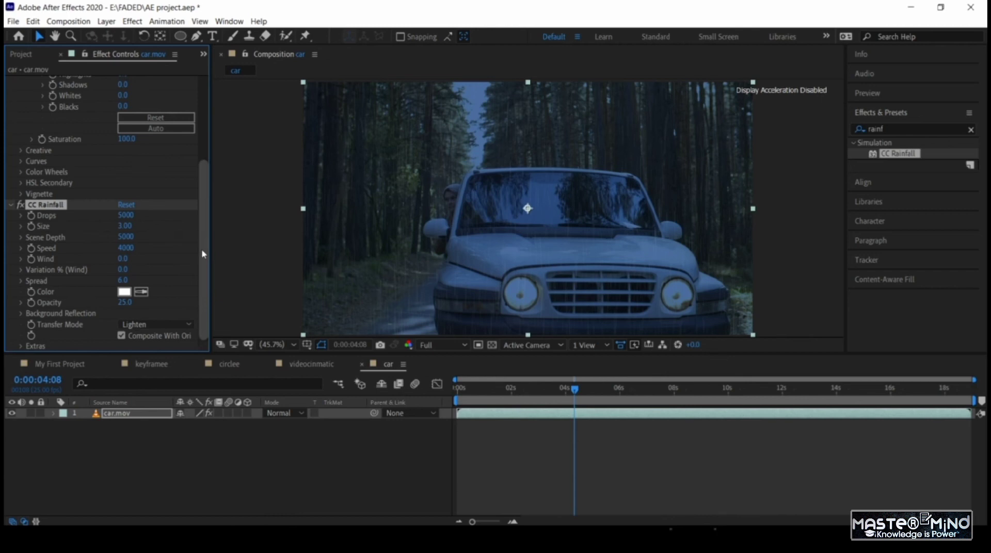
Check the rain around 0:00:04:00, and set CC Rainfall's Drops to 7500, Size to 3.64, Speed to 5300 and Wind to 360.
{"action": "left_click_drag", "start_coordinate": [551, 390], "coordinate": [687, 392]}
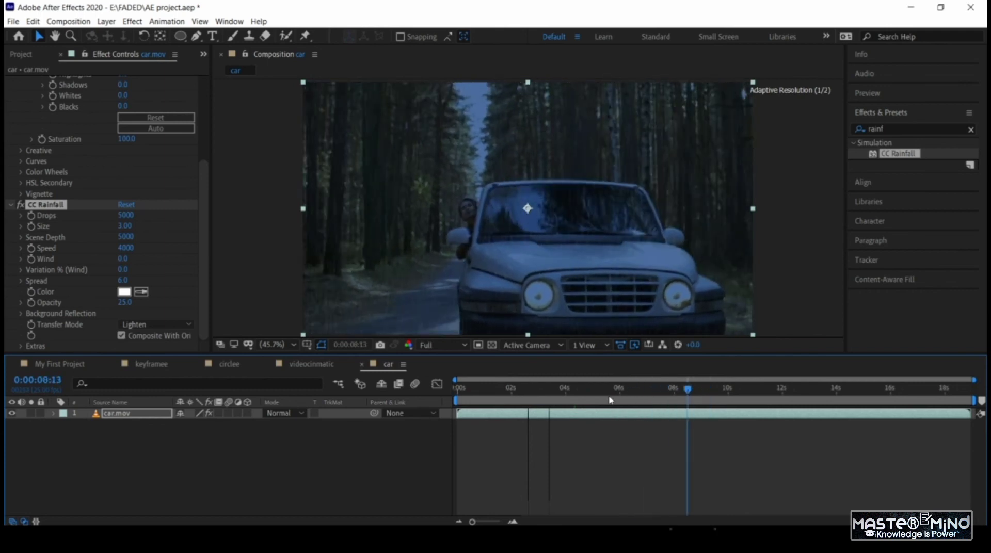
{"action": "left_click_drag", "start_coordinate": [609, 400], "coordinate": [566, 400]}
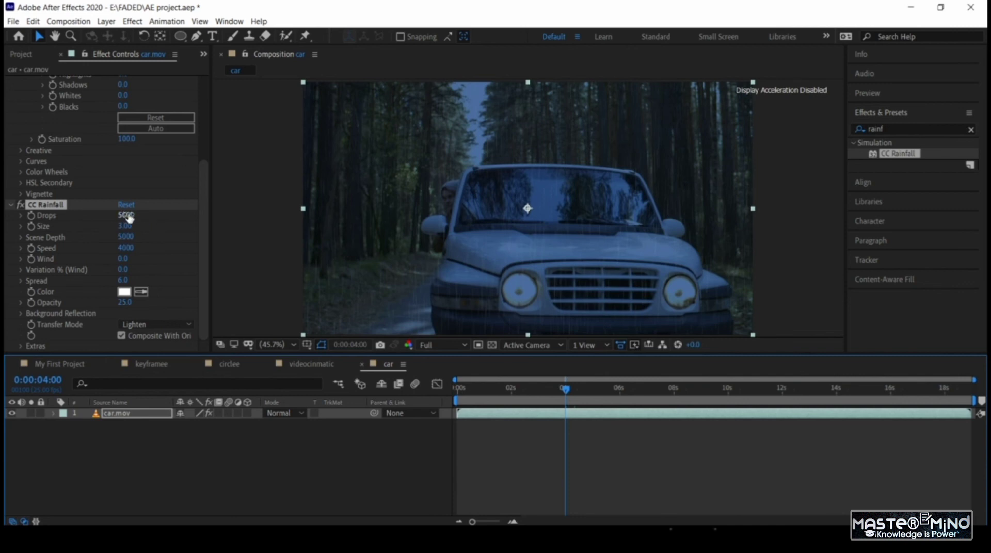
{"action": "left_click_drag", "start_coordinate": [128, 218], "coordinate": [222, 217]}
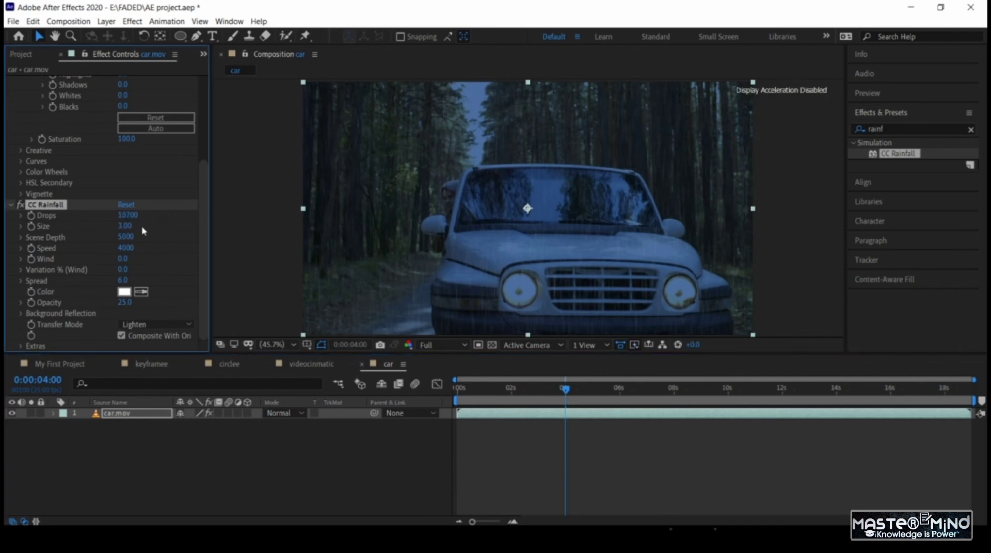
{"action": "left_click_drag", "start_coordinate": [125, 226], "coordinate": [187, 249]}
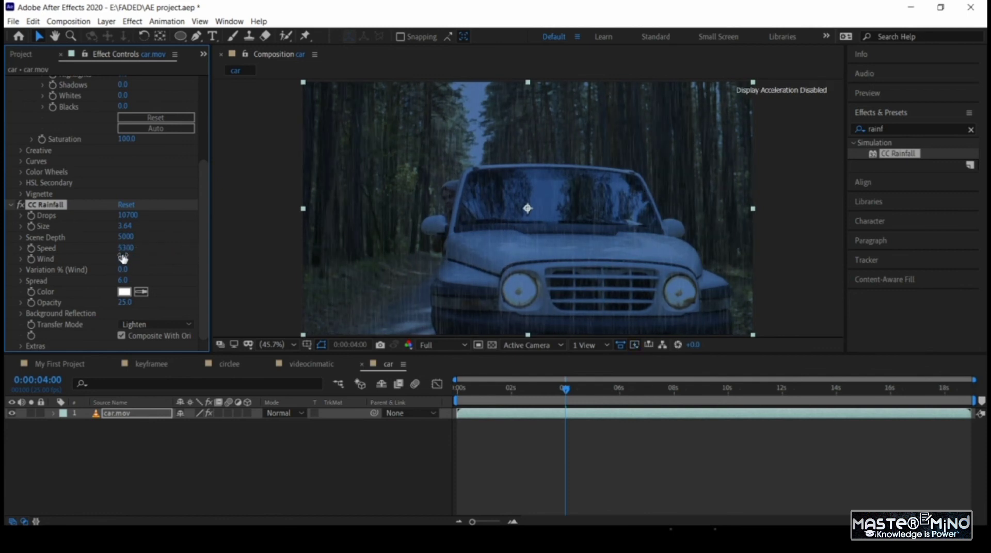
{"action": "left_click_drag", "start_coordinate": [123, 259], "coordinate": [151, 255]}
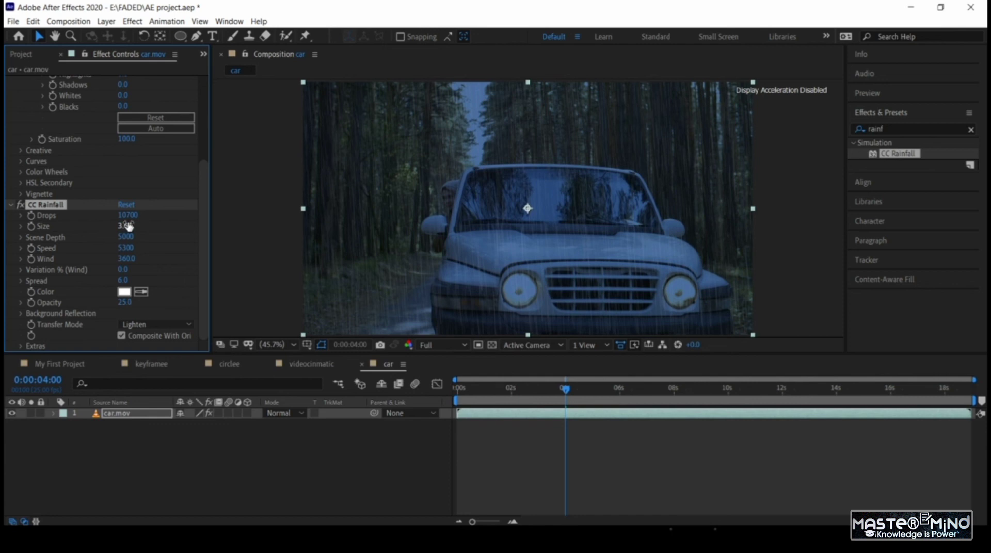
{"action": "mouse_move", "coordinate": [127, 216]}
{"action": "left_mouse_down"}
{"action": "mouse_move", "coordinate": [159, 219]}
{"action": "mouse_move", "coordinate": [111, 220]}
{"action": "left_mouse_up"}
Preview the rainy car footage from the start of the composition.
{"action": "left_click_drag", "start_coordinate": [565, 389], "coordinate": [424, 390]}
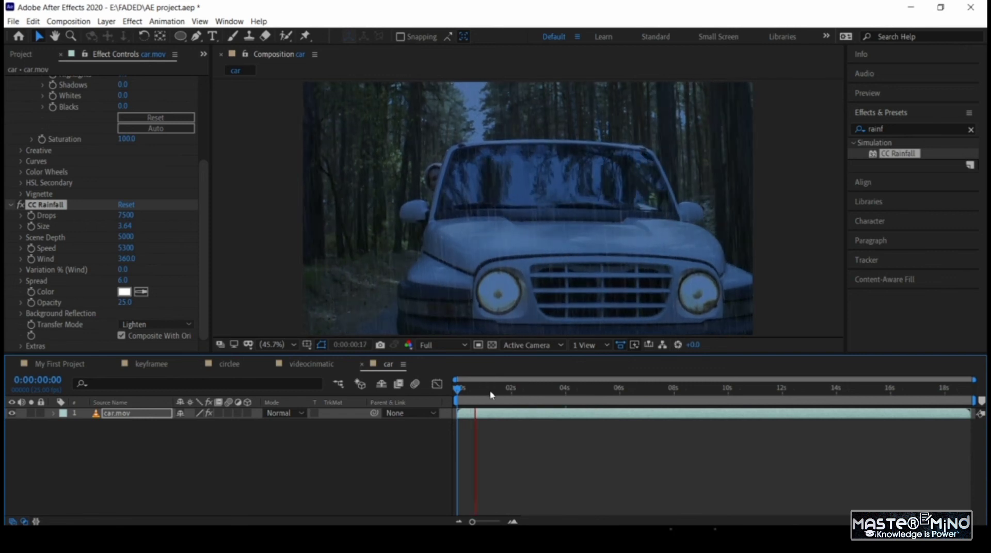
{"action": "key", "text": "space"}
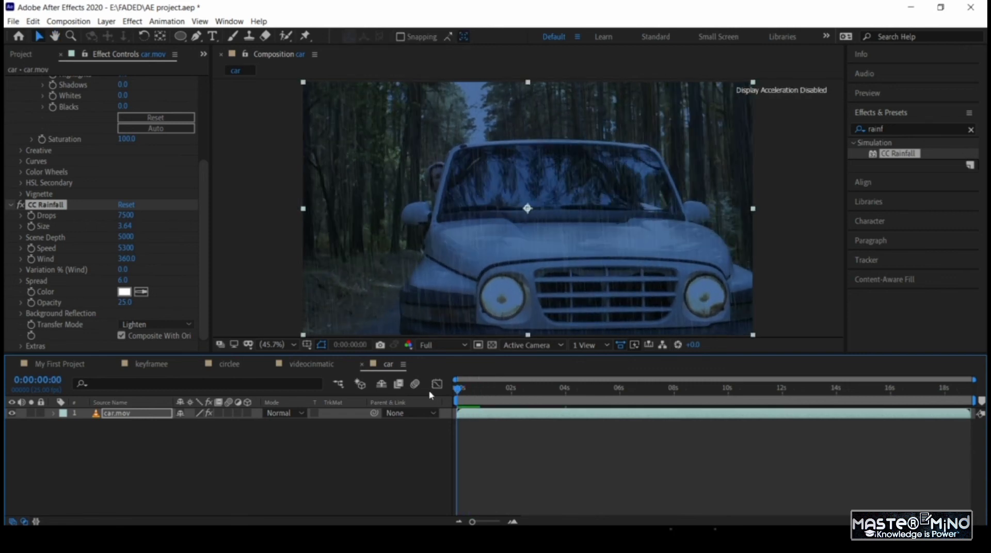
{"action": "key", "text": "space"}
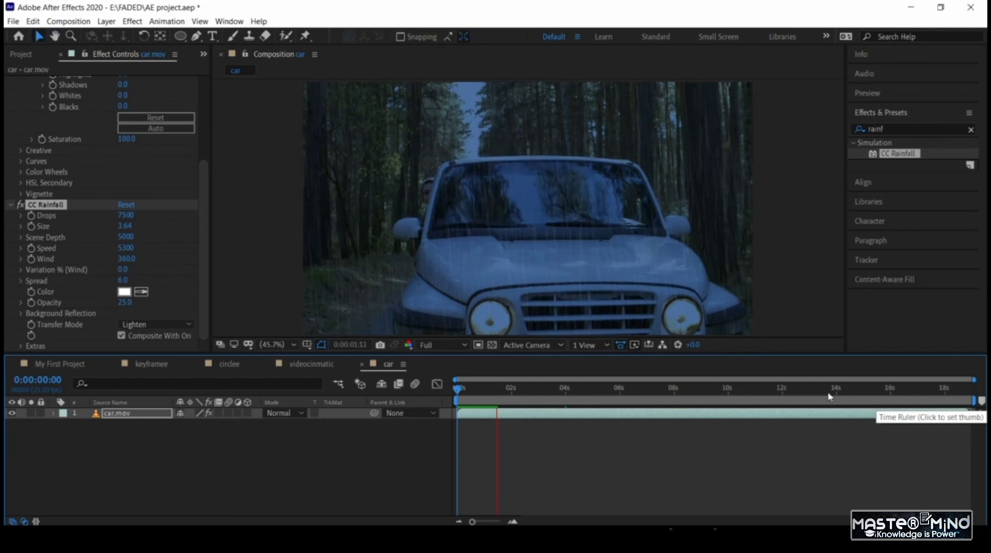
Shorten the work area to end at about 0:00:01:00 and preview that section from the start.
{"action": "left_click", "coordinate": [486, 391]}
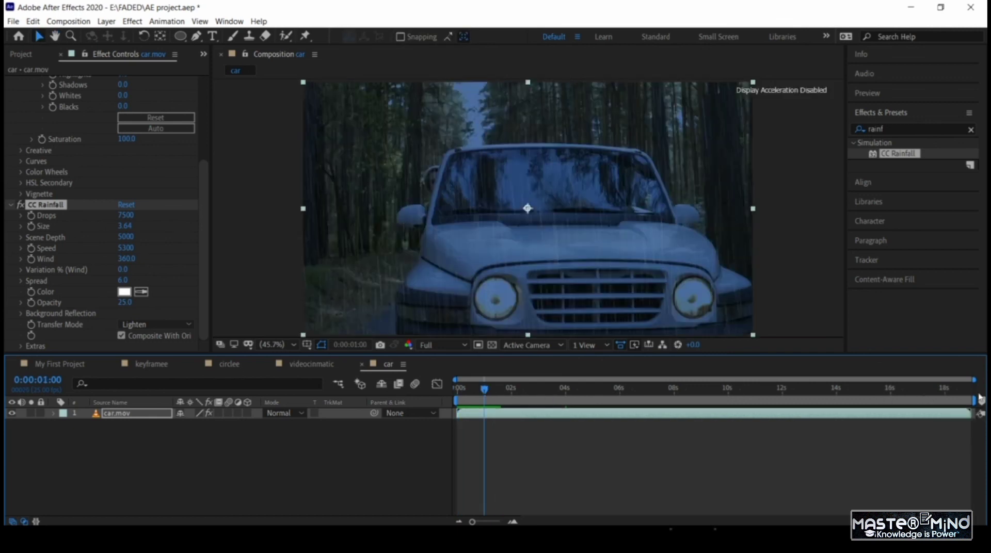
{"action": "left_click_drag", "start_coordinate": [976, 401], "coordinate": [486, 398]}
{"action": "key", "text": "space"}
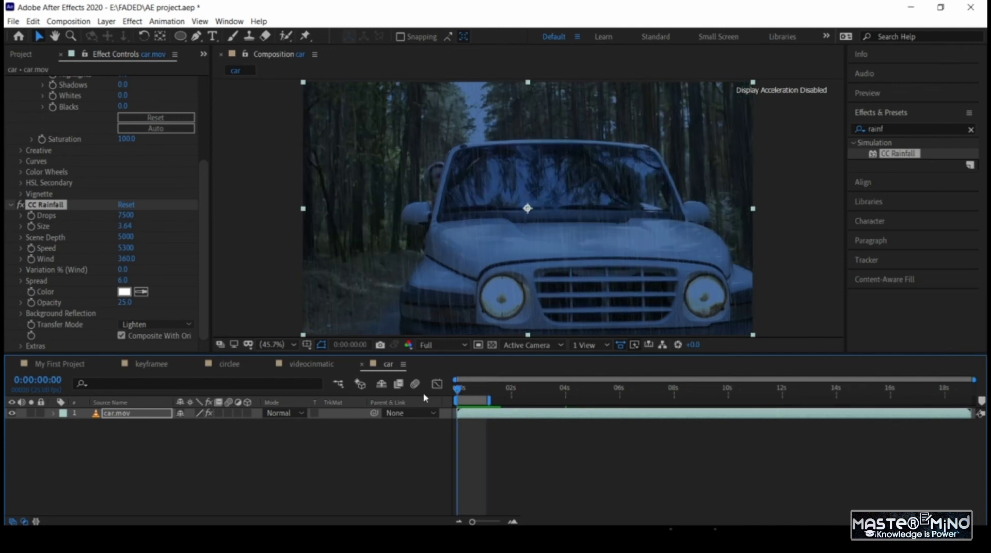